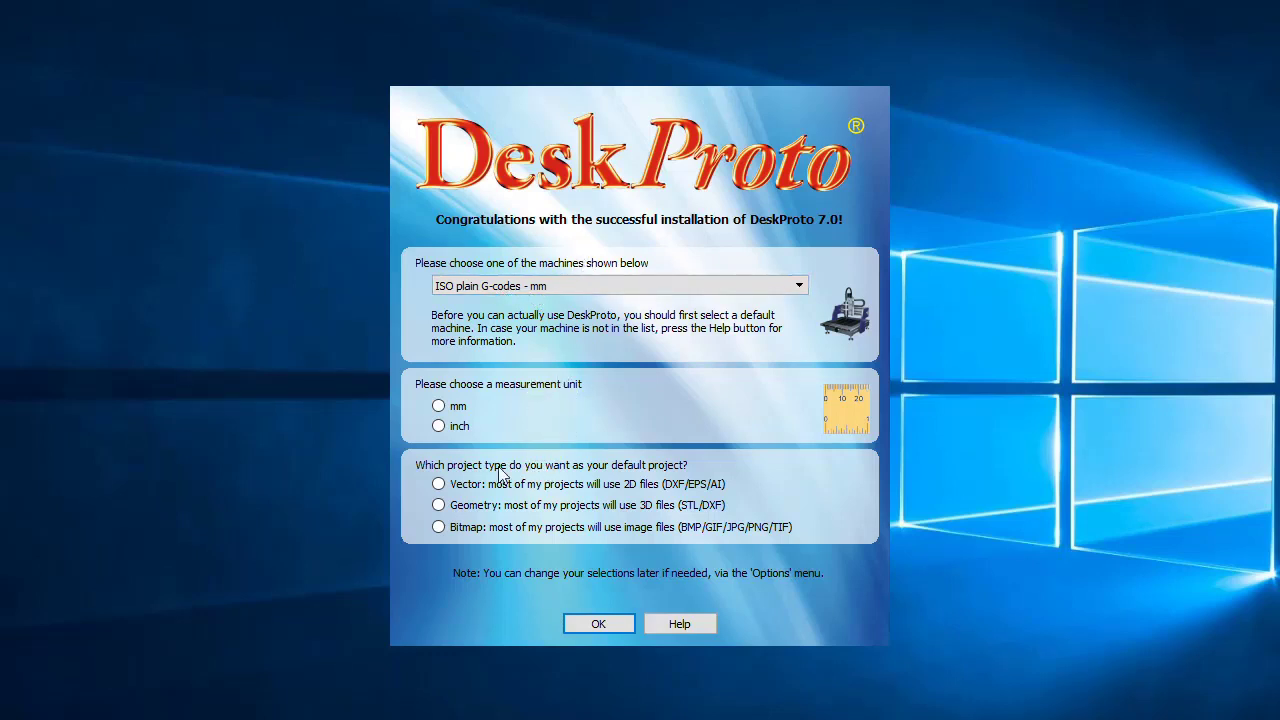
Drop down the welcome dialog's machine list and scroll through the supported machines.
left_click(799, 287)
left_click_drag(800, 348, 799, 310)
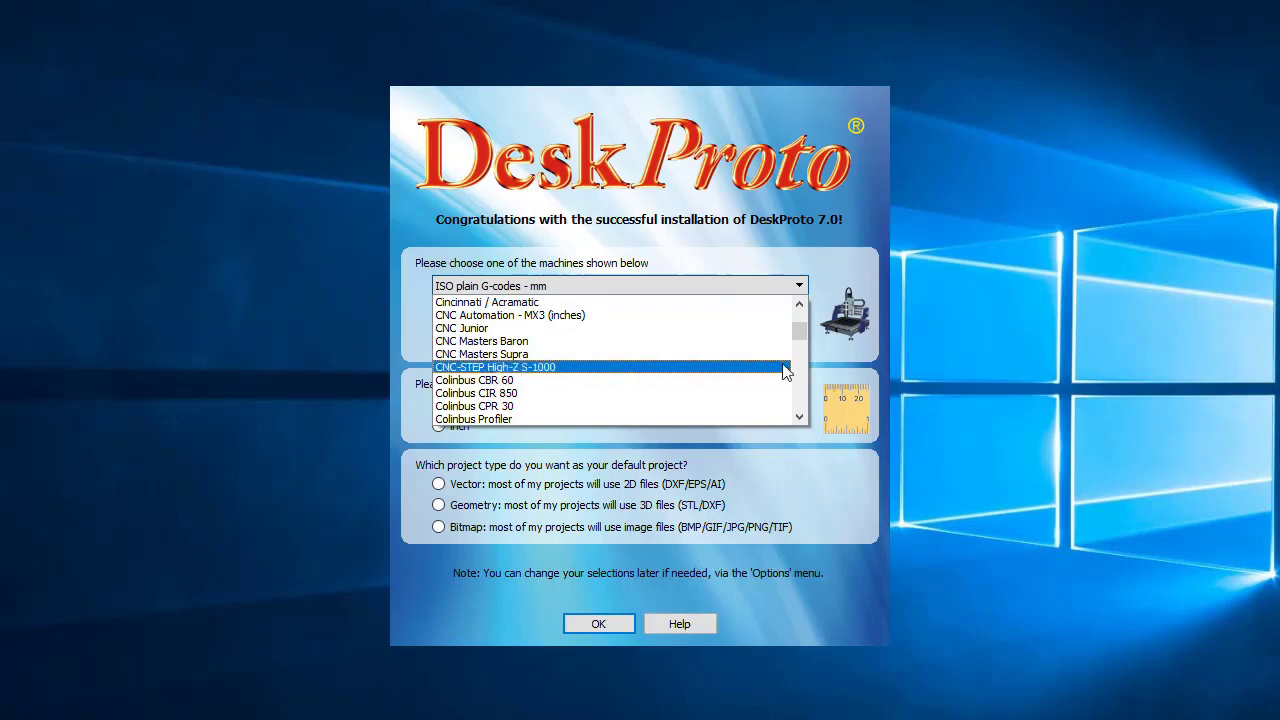
mouse_move(800, 332)
left_mouse_down()
mouse_move(799, 410)
mouse_move(798, 326)
mouse_move(795, 342)
left_mouse_up()
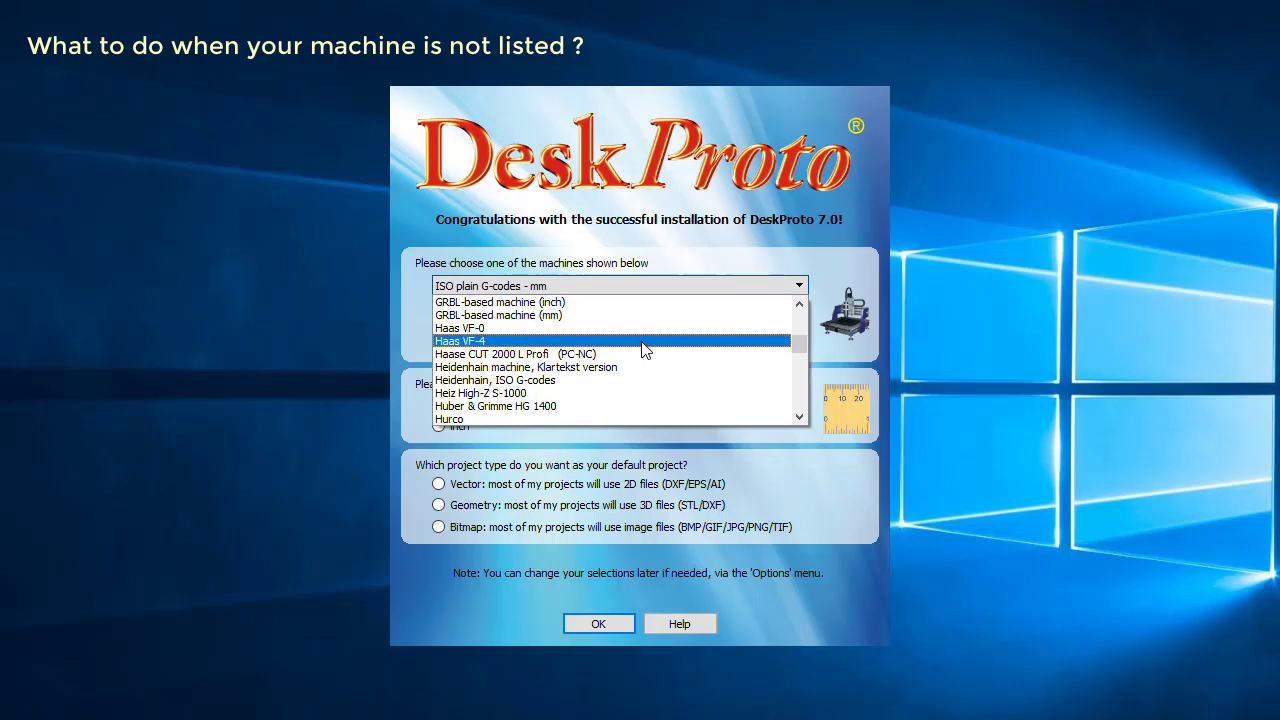
scroll(671, 393, "down", 3)
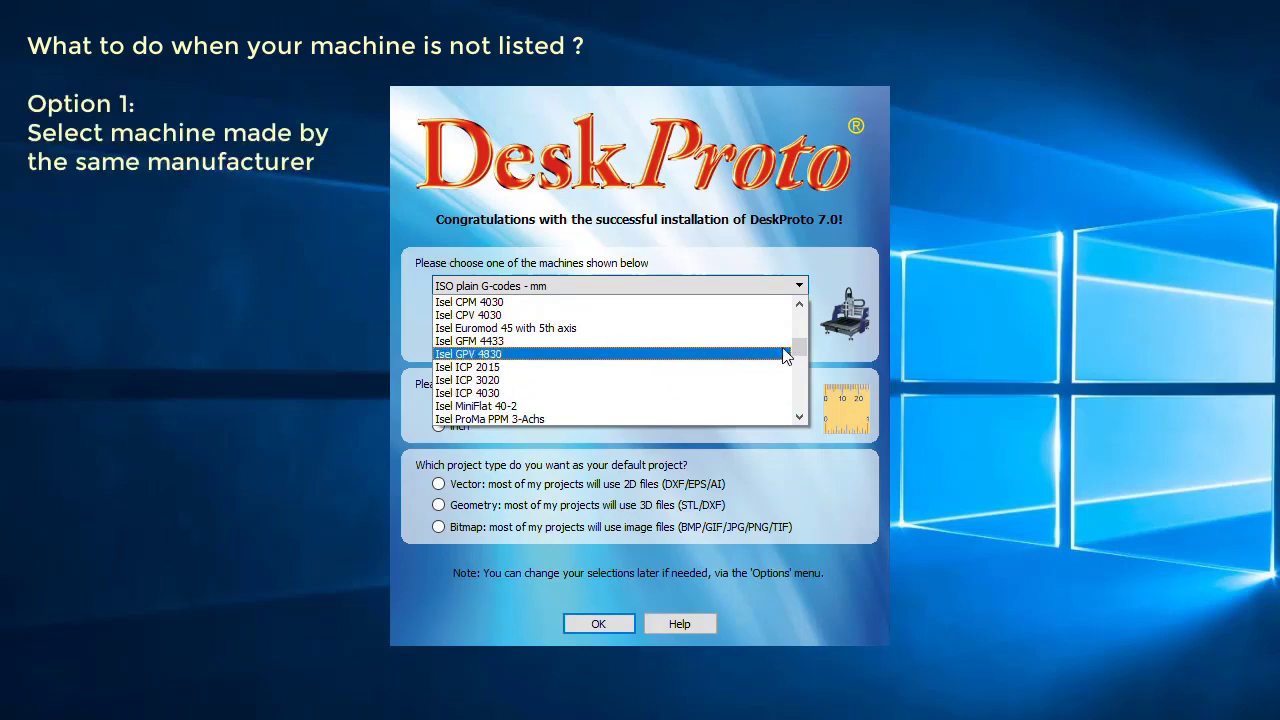
scroll(802, 348, "up", 3)
left_click_drag(802, 345, 799, 379)
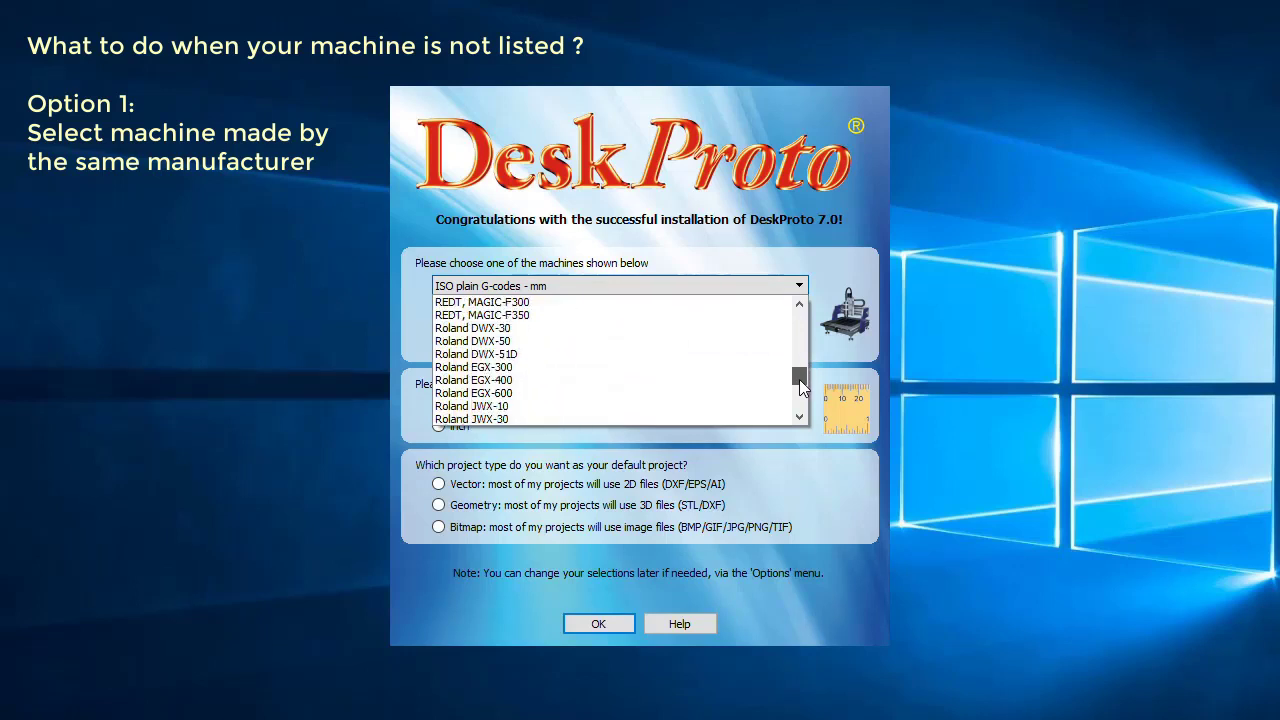
left_click(802, 308)
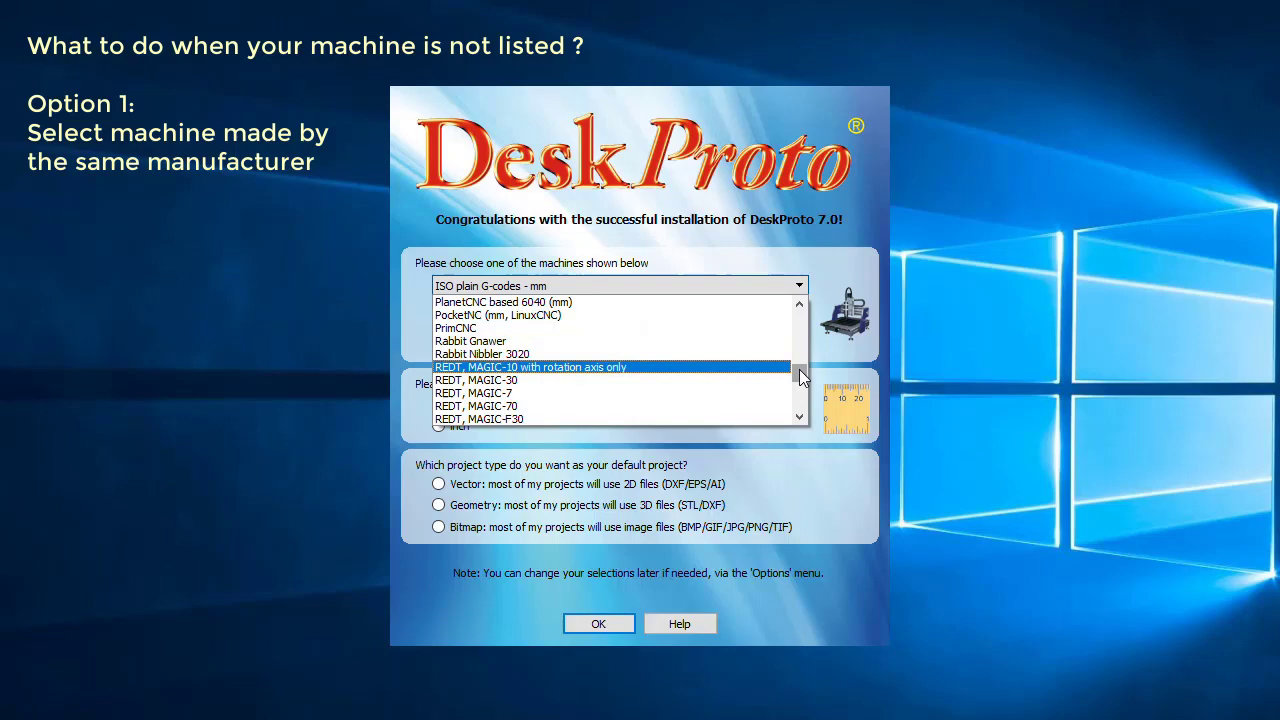
left_click_drag(799, 369, 805, 305)
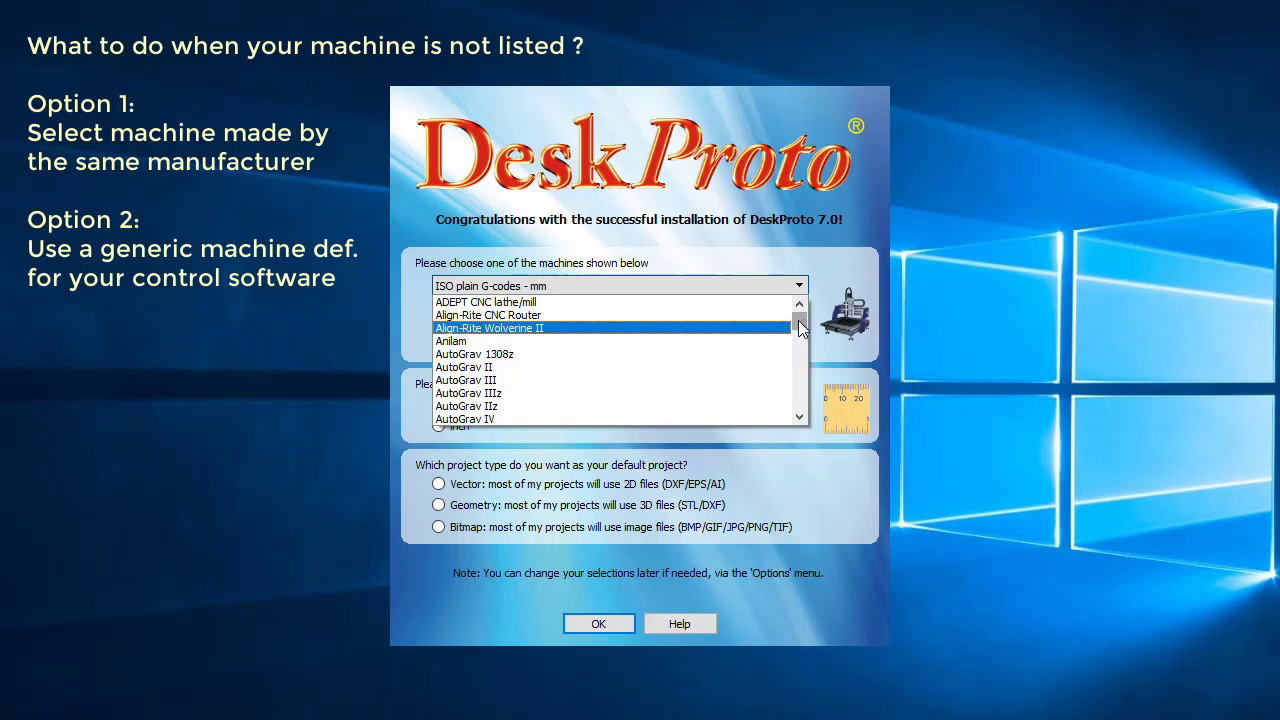
left_click_drag(799, 322, 797, 329)
scroll(663, 386, "down", 2)
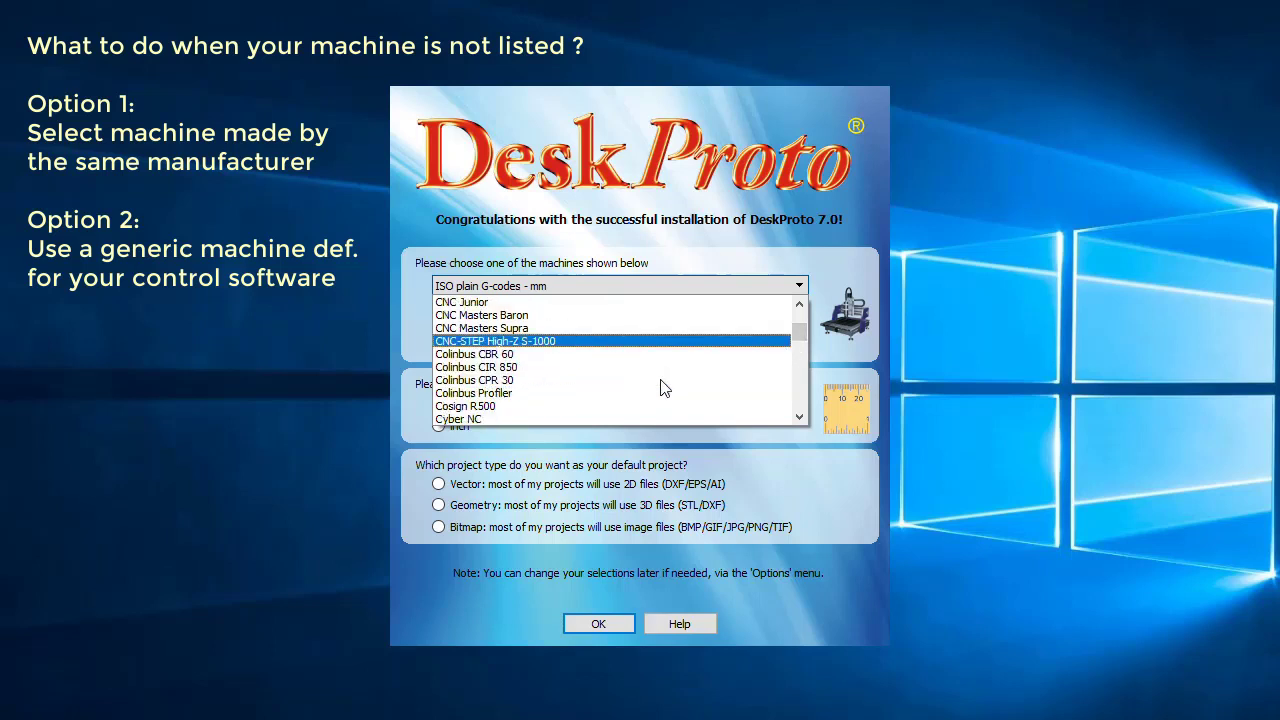
scroll(663, 387, "down", 10)
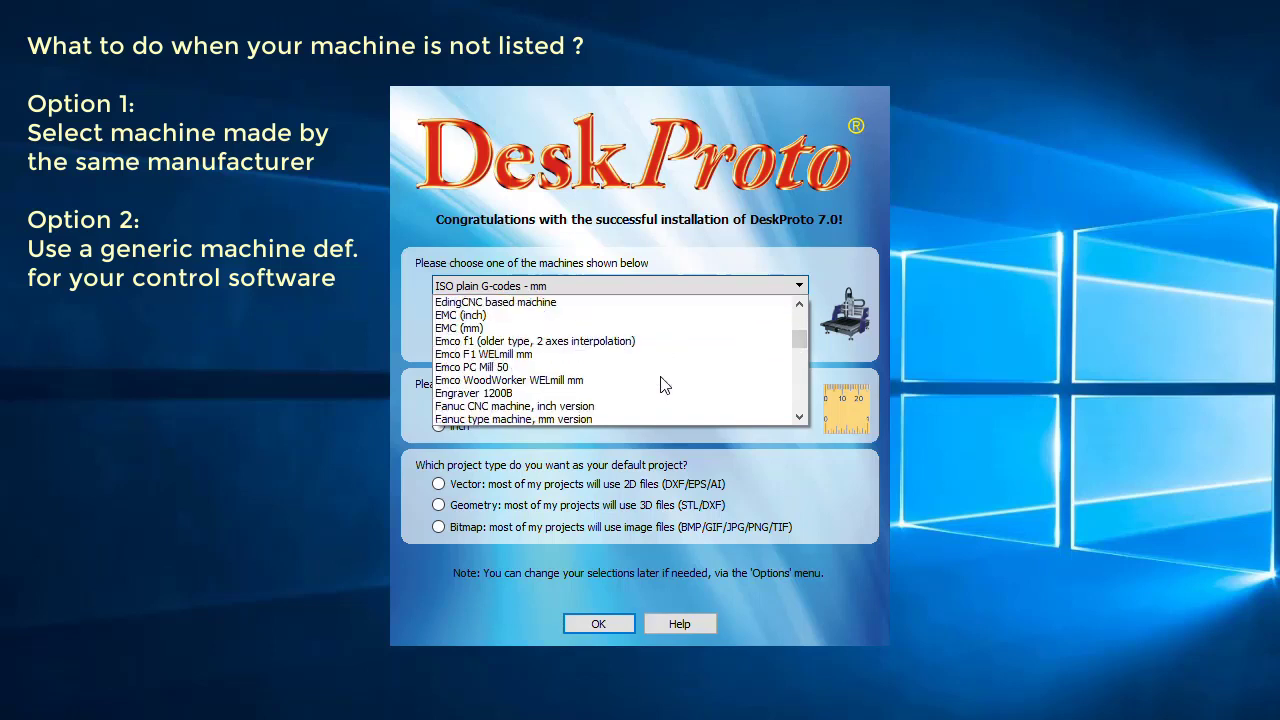
scroll(586, 376, "up", 1)
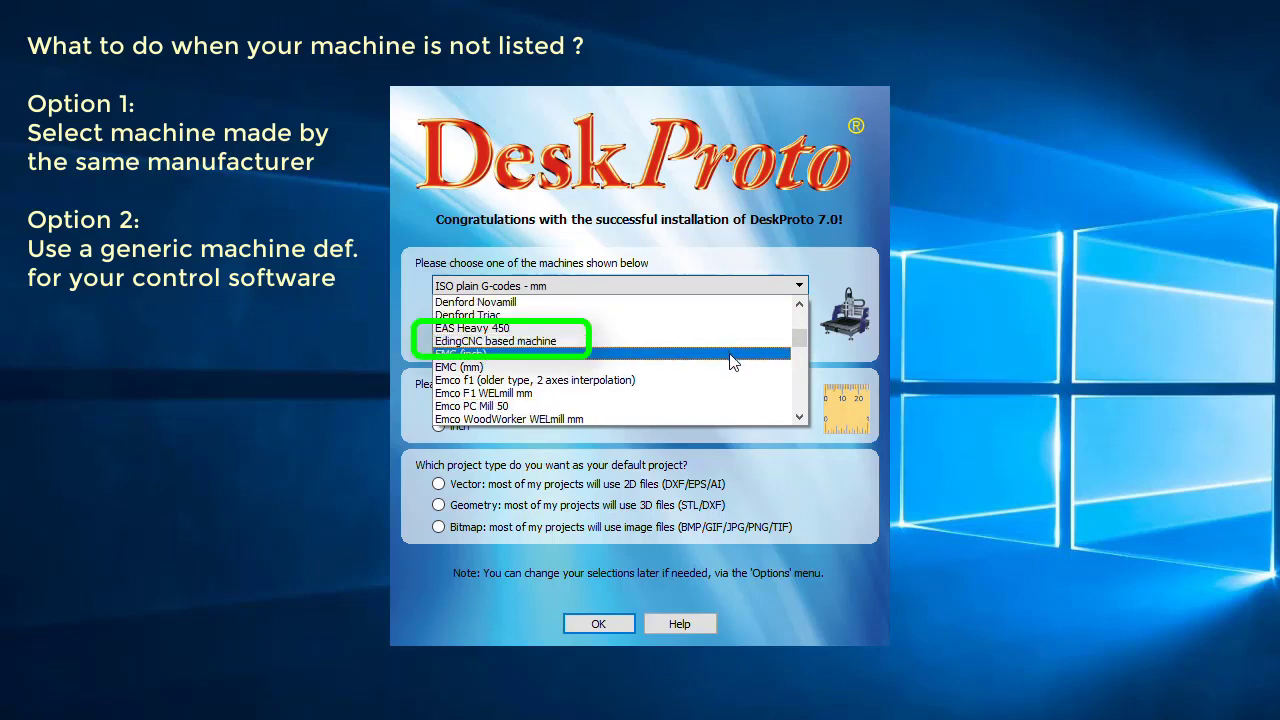
scroll(730, 363, "down", 5)
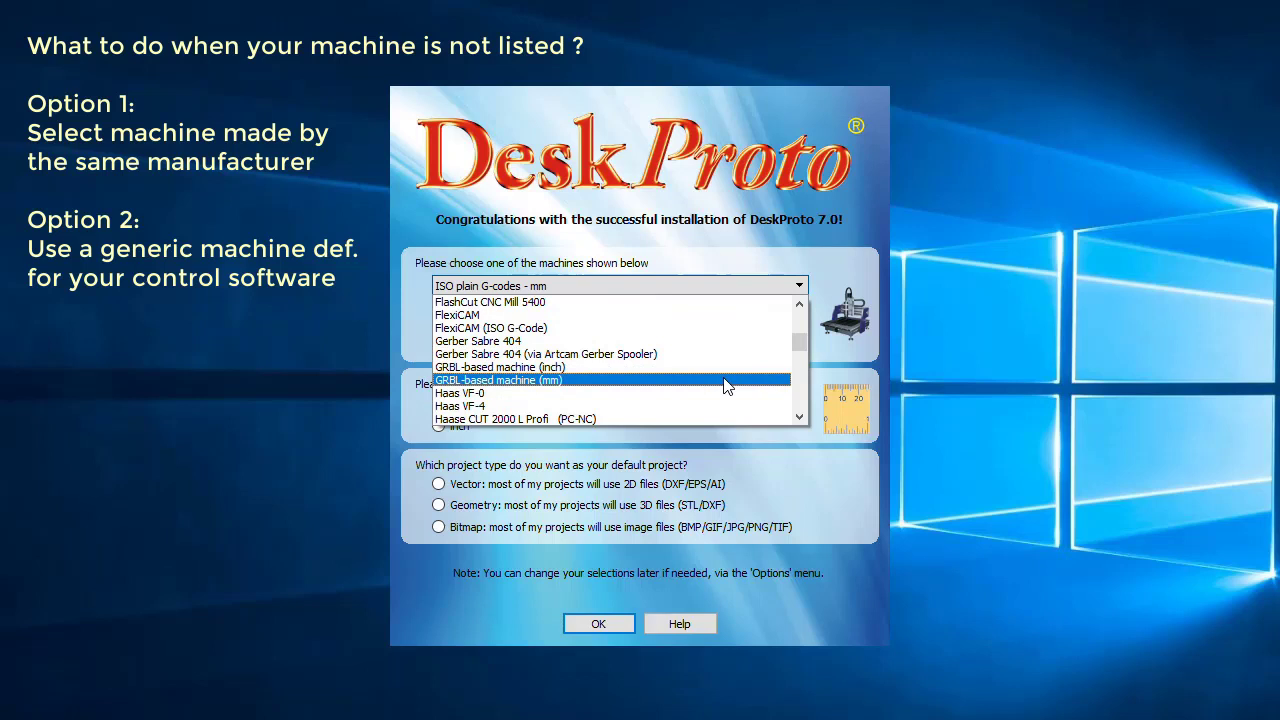
scroll(725, 395, "down", 2)
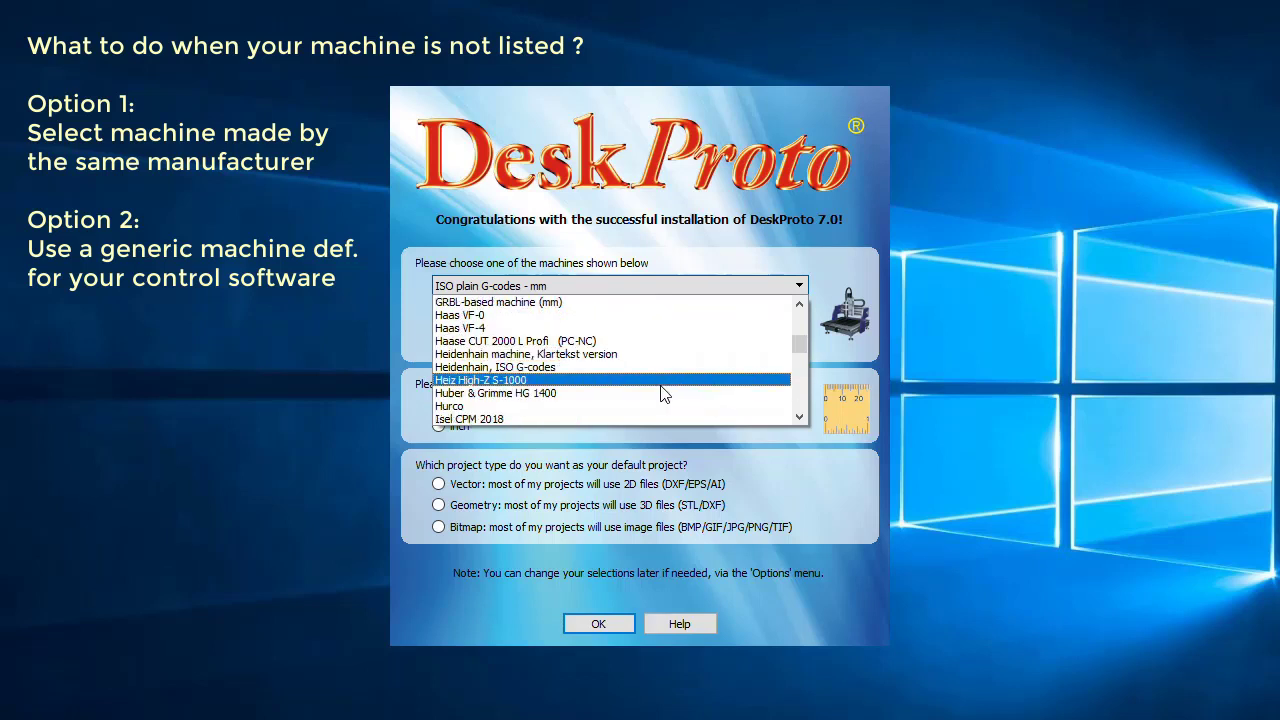
scroll(665, 395, "down", 2)
scroll(660, 393, "down", 2)
scroll(660, 393, "down", 4)
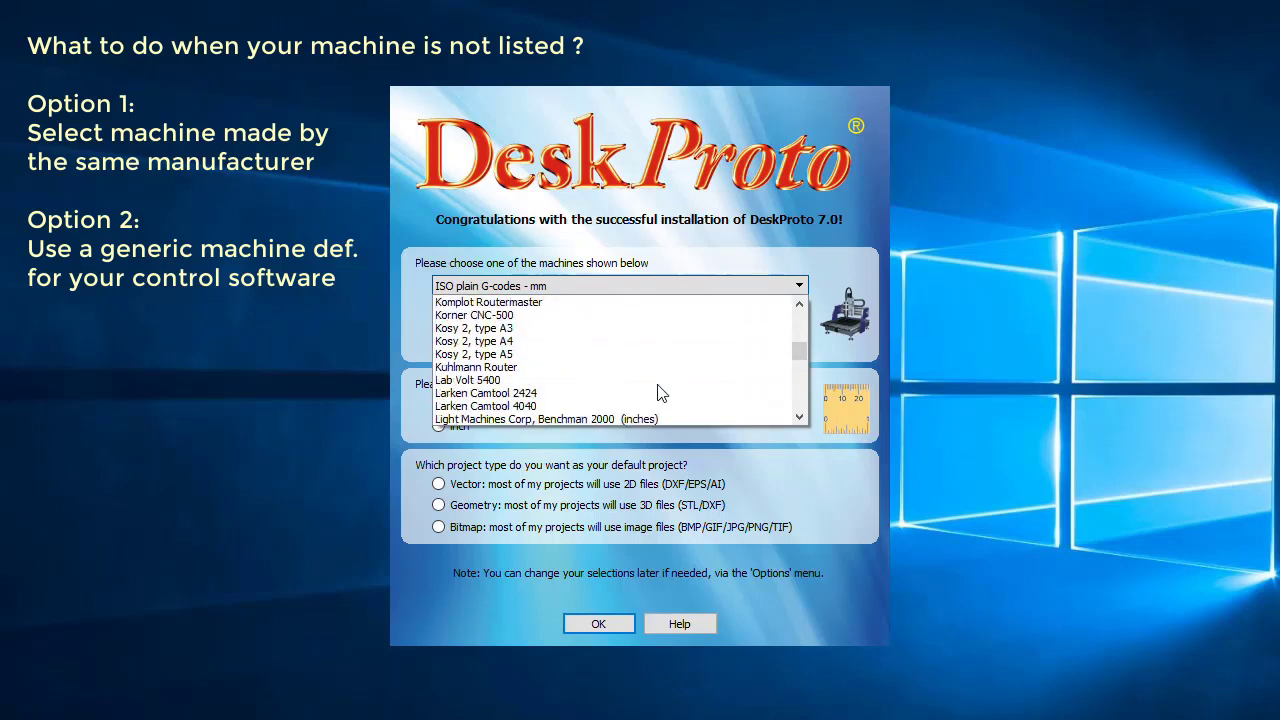
scroll(640, 392, "down", 3)
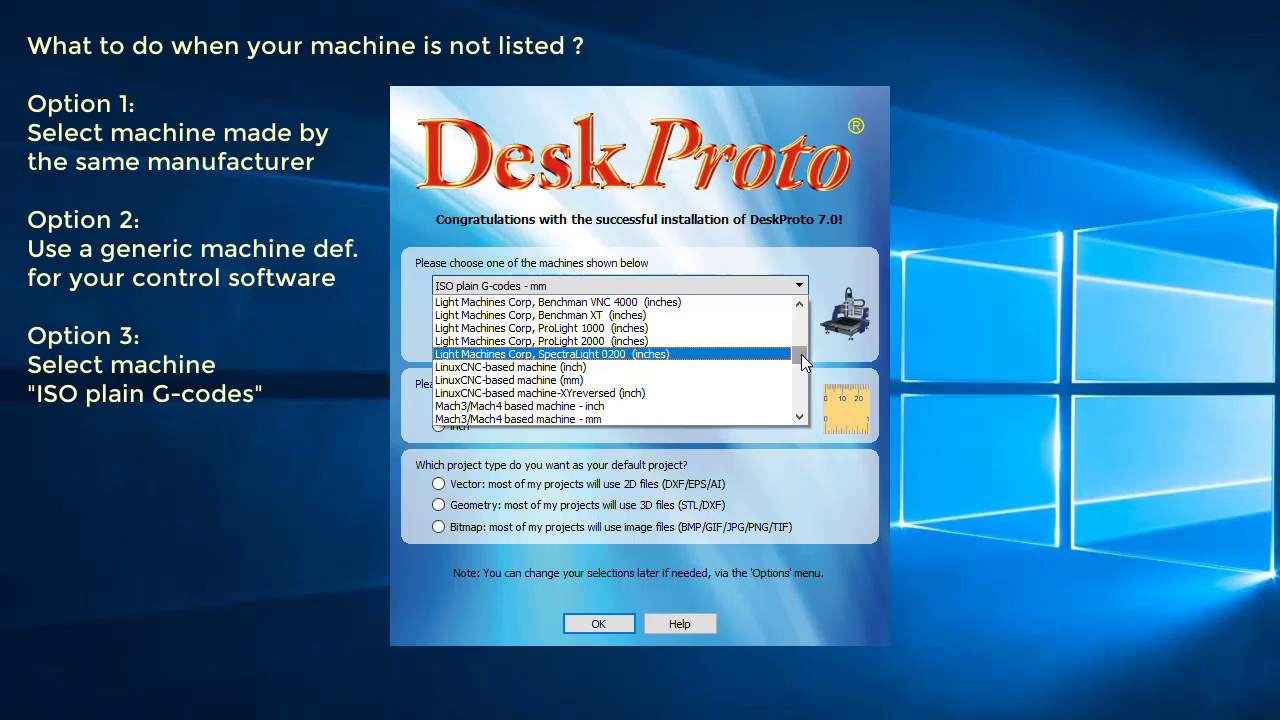
Scroll the machine list and pick ISO plain G-codes - mm.
left_click_drag(801, 353, 803, 347)
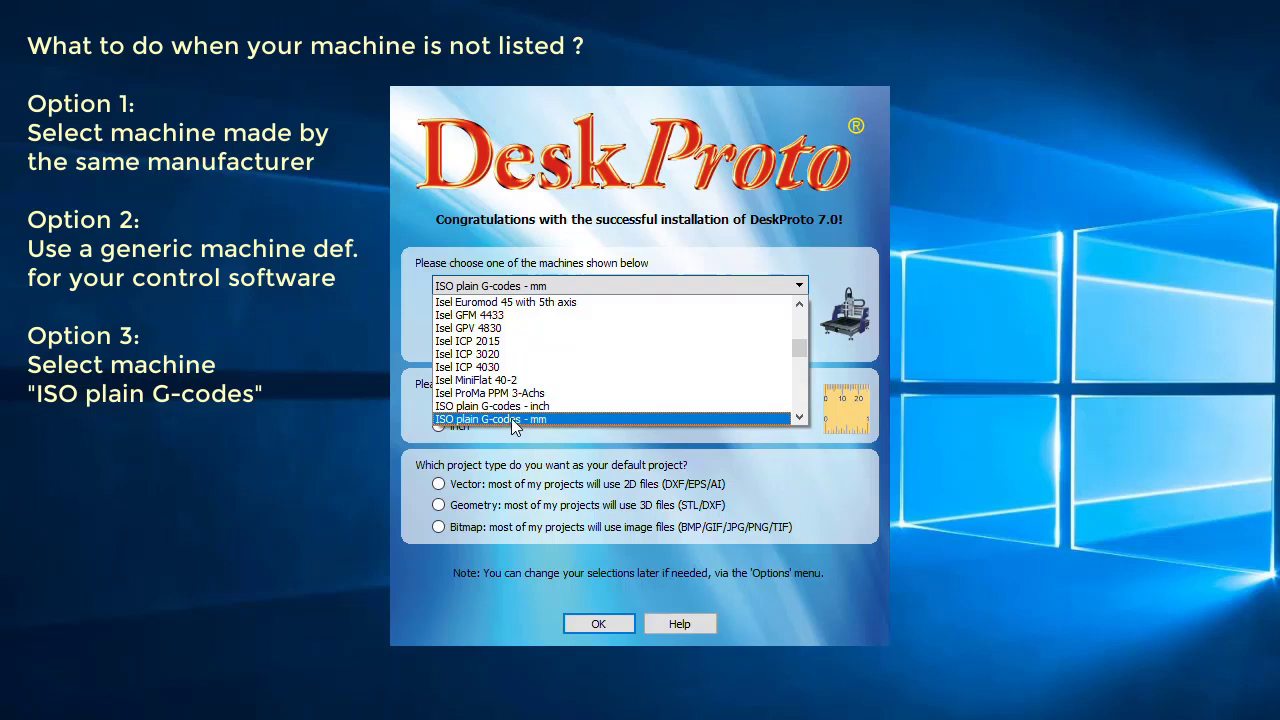
scroll(511, 418, "down", 1)
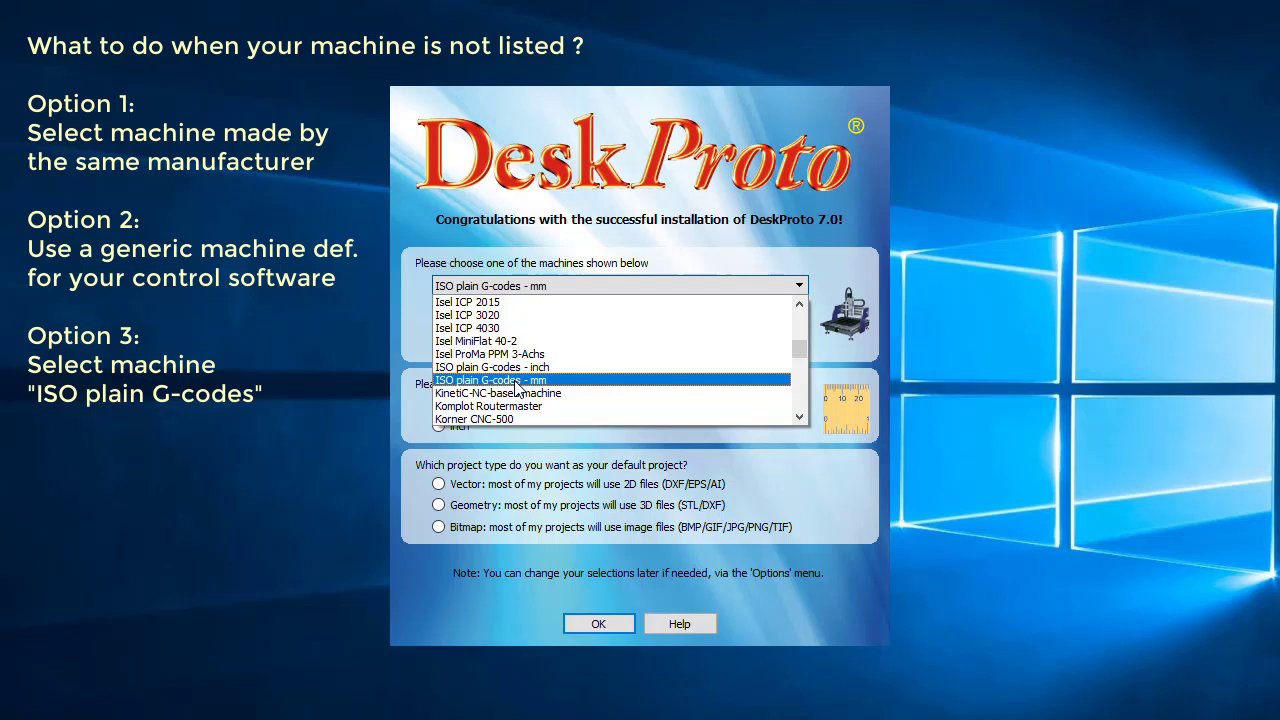
left_click(517, 381)
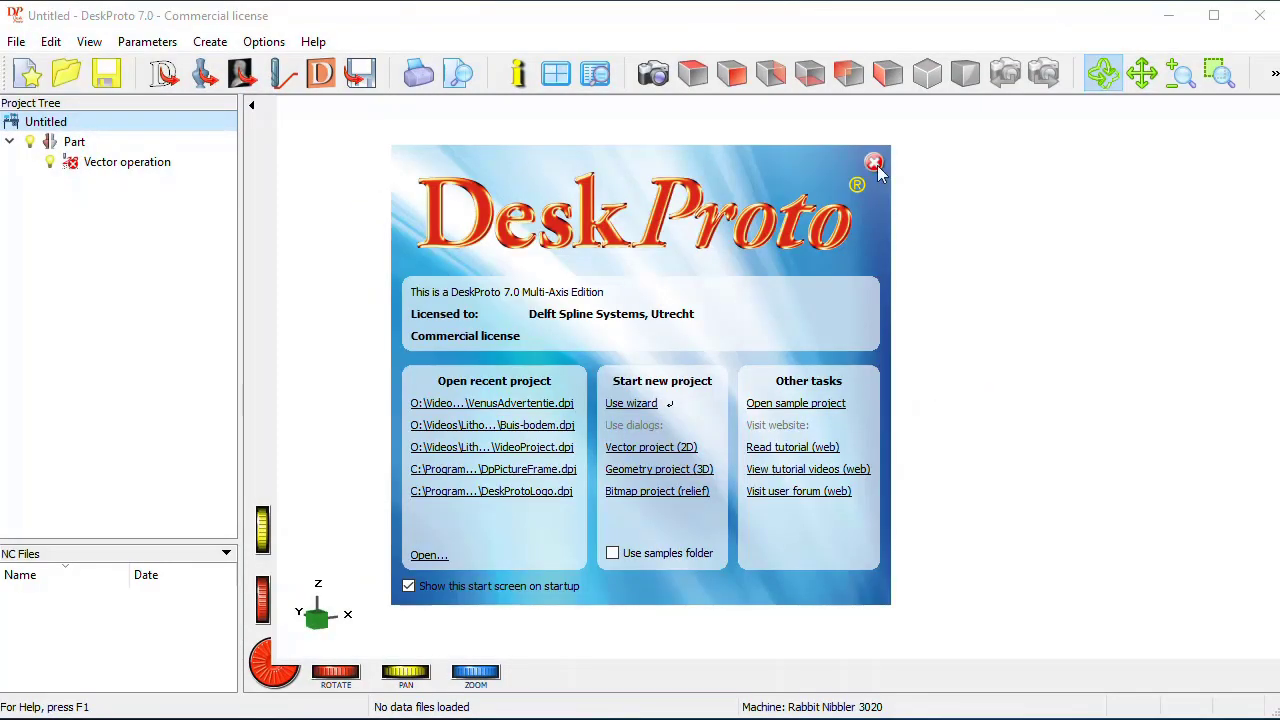
Close the start screen and bring up the Options menu of libraries and defaults.
left_click(874, 163)
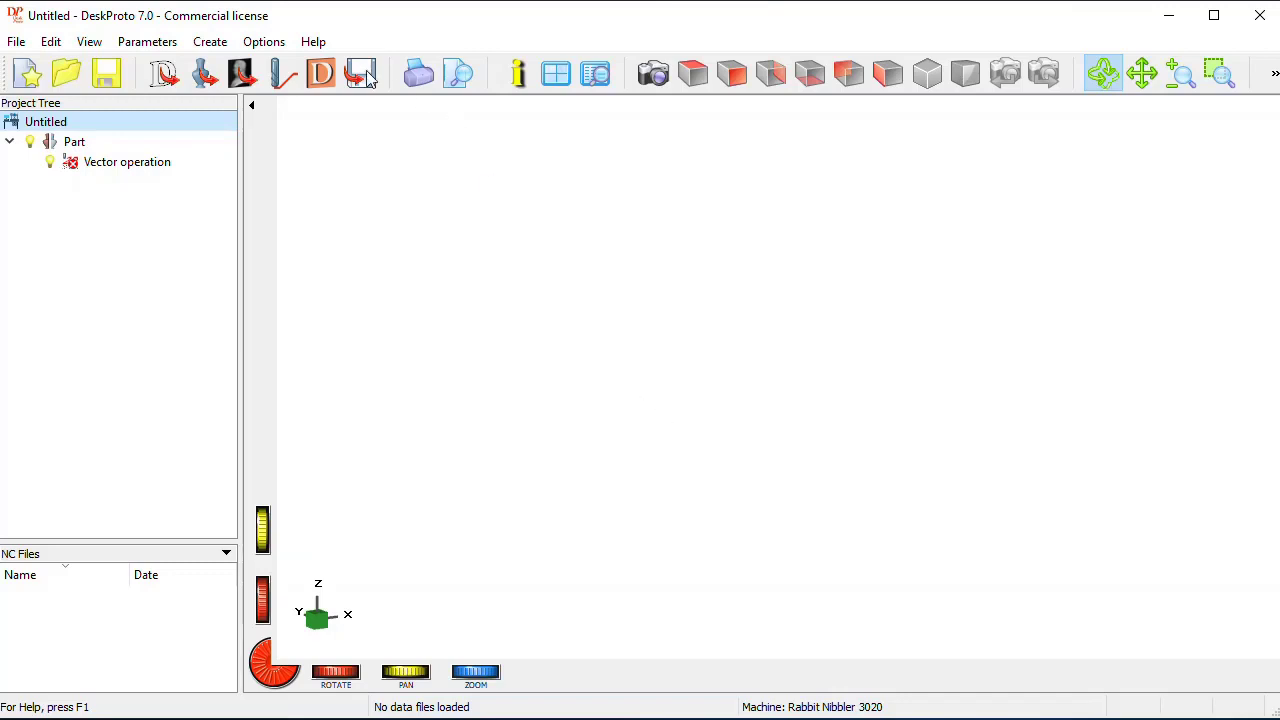
left_click(266, 44)
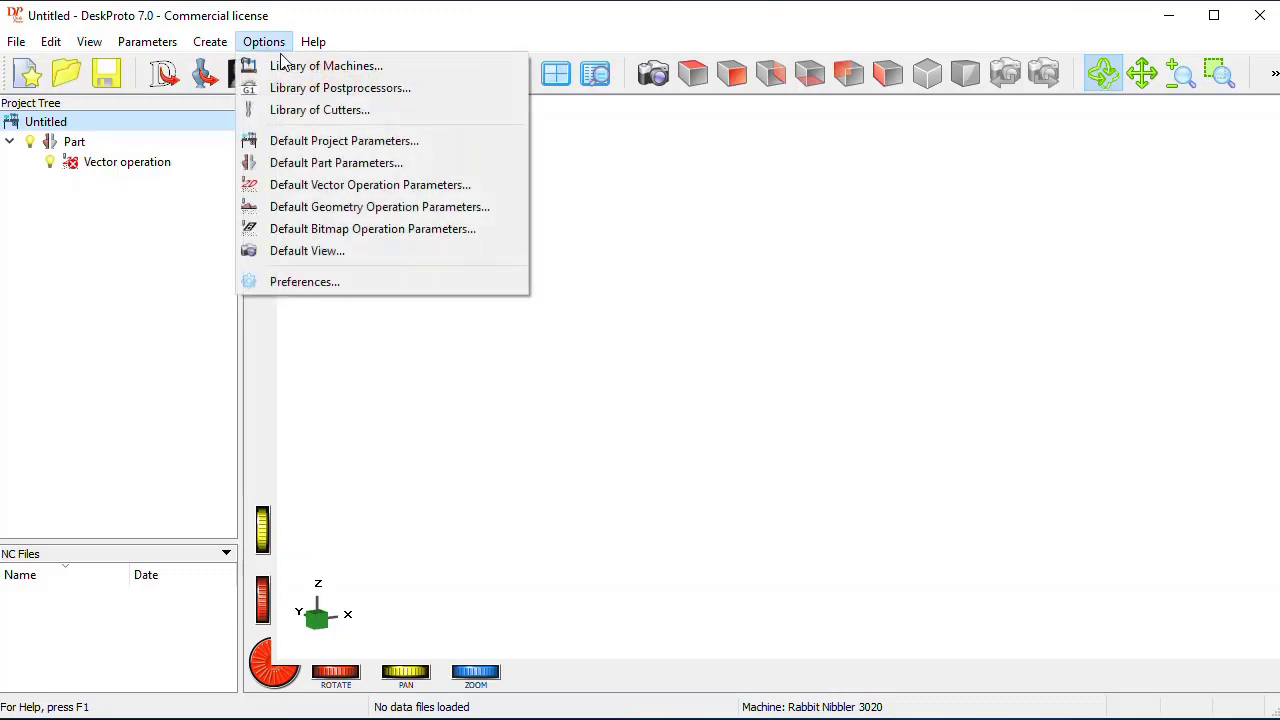
Open the Rabbit Nibbler 3020 definition for editing from the Library of Machines.
left_click(344, 67)
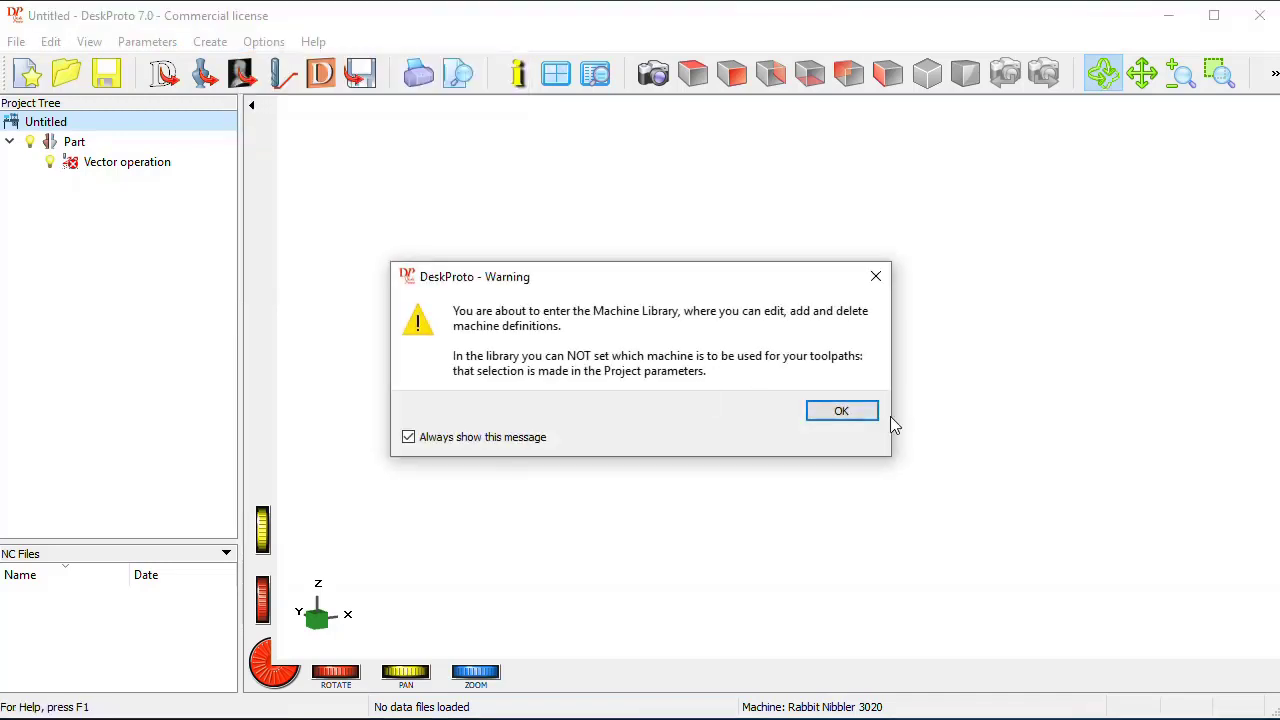
left_click(842, 411)
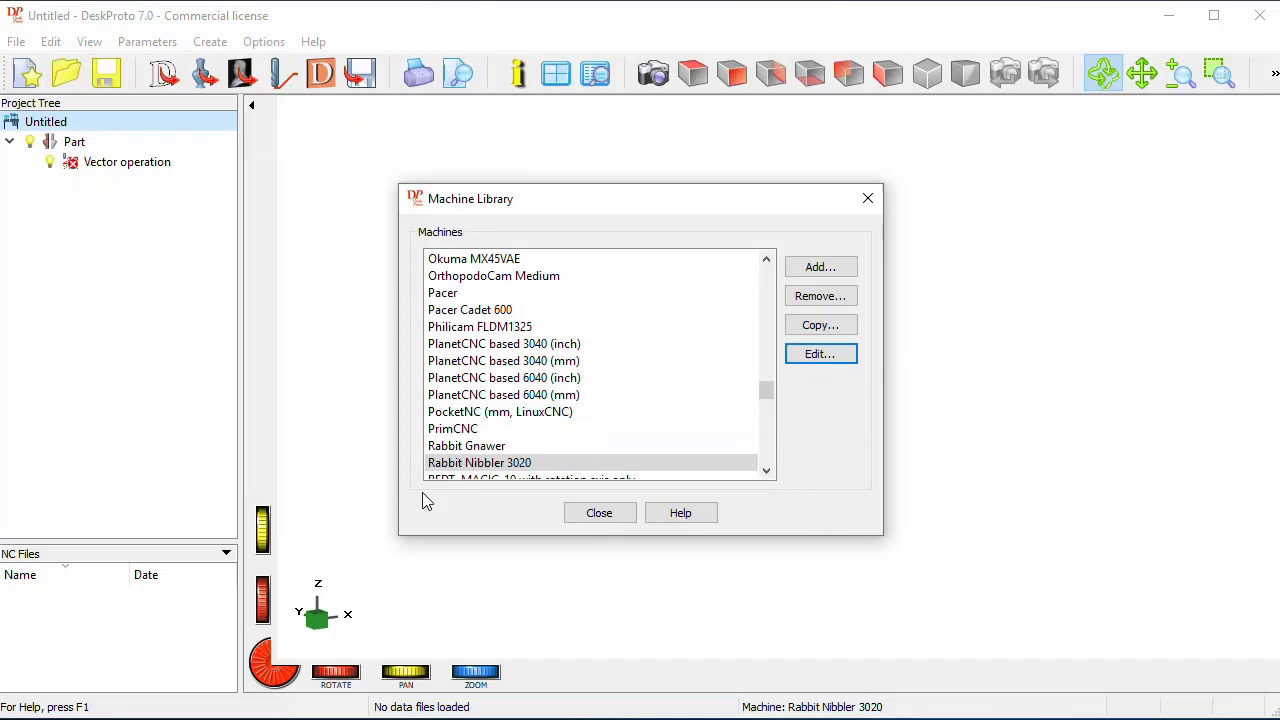
left_click(822, 355)
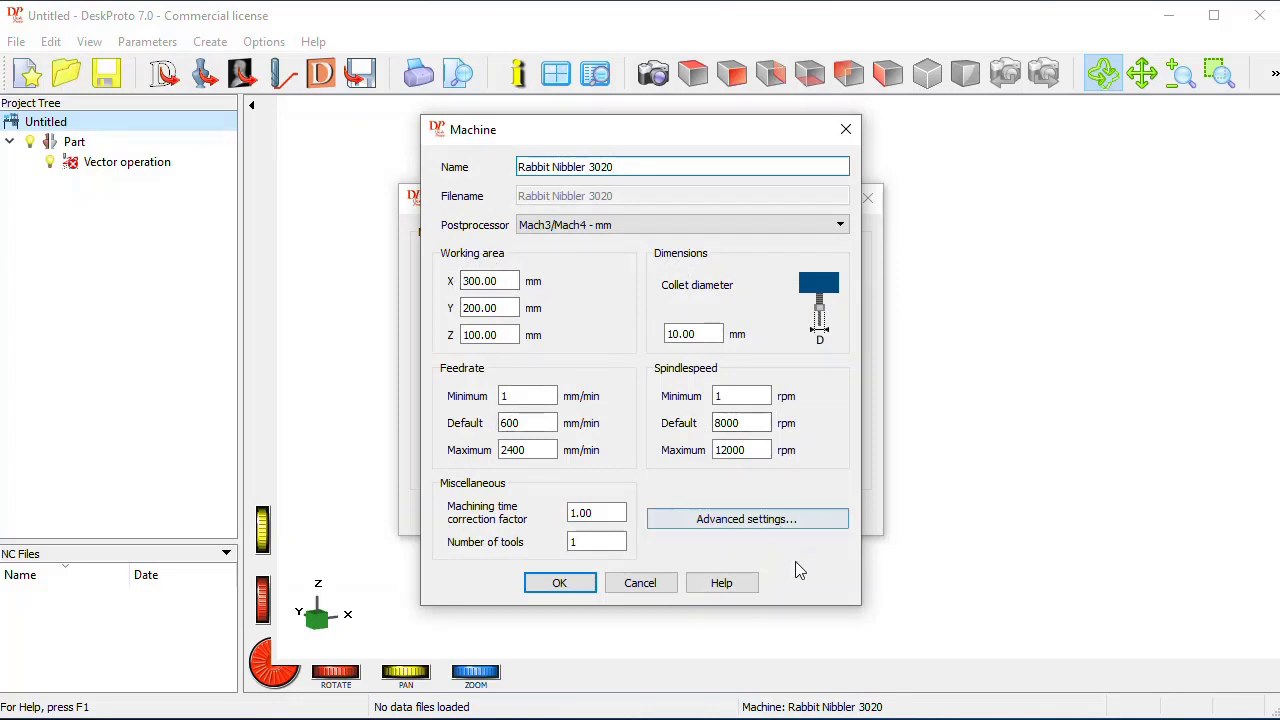
Read the Machine dialog help, then cancel the Rabbit Nibbler 3020 definition unchanged.
left_click(720, 584)
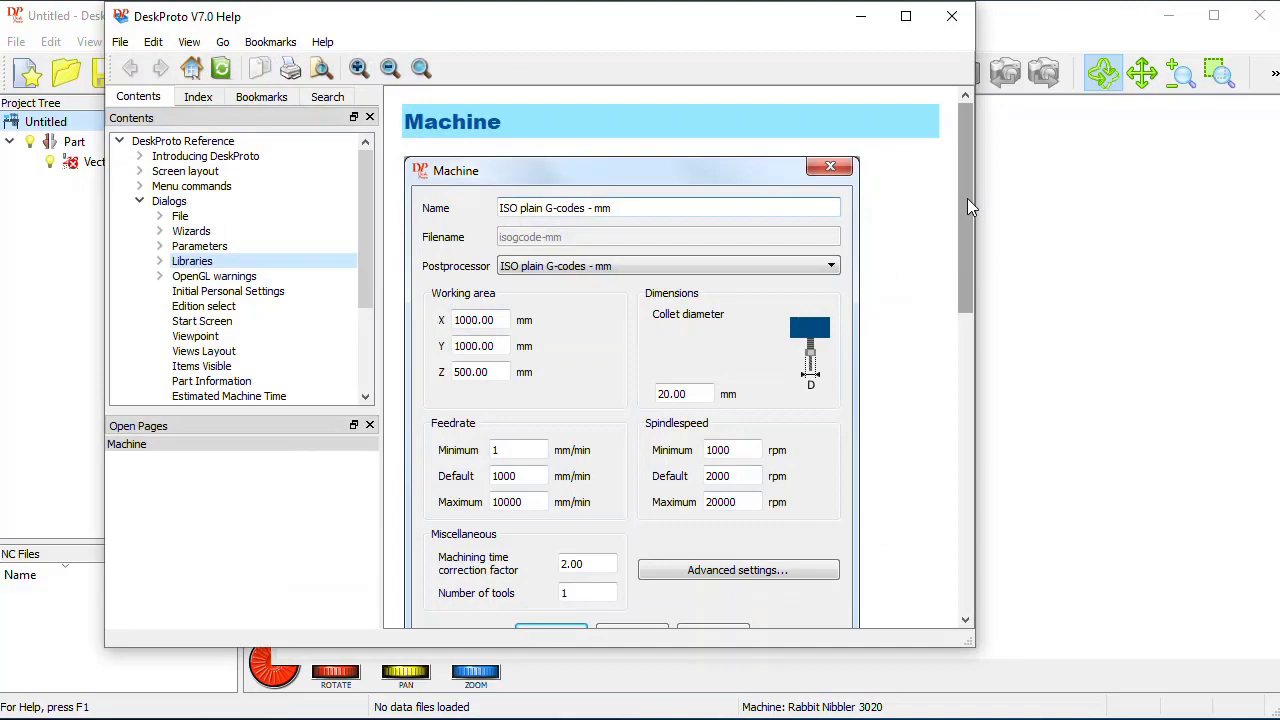
left_click_drag(967, 198, 954, 48)
left_click(948, 20)
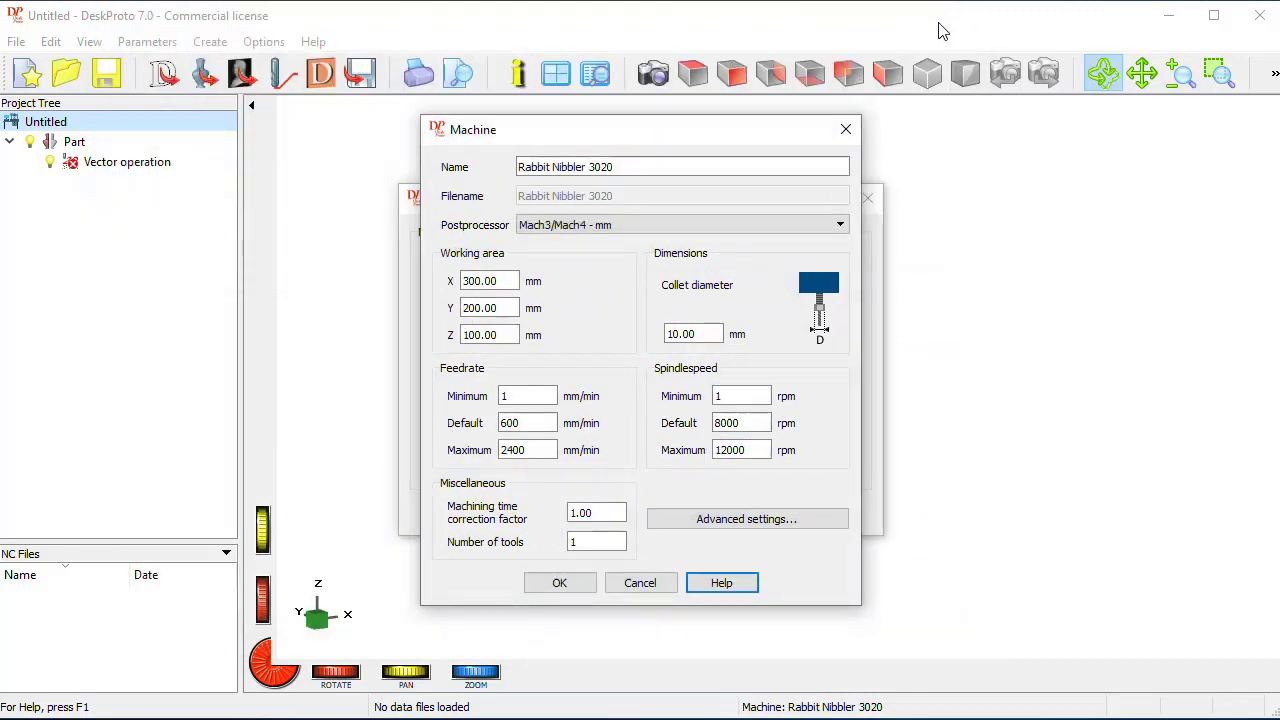
left_click(641, 583)
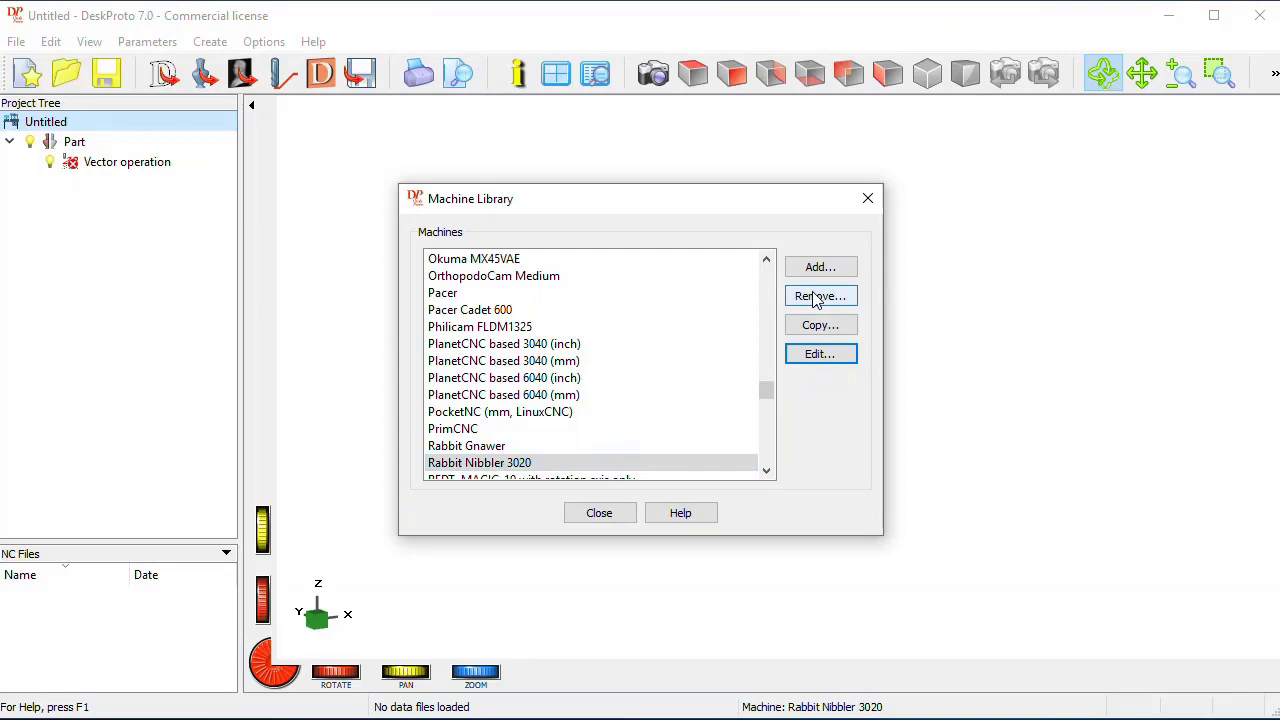
Copy the Rabbit Nibbler 3020 definition, renaming it and its filename to Rabbit Nibbler 4030.
left_click(820, 326)
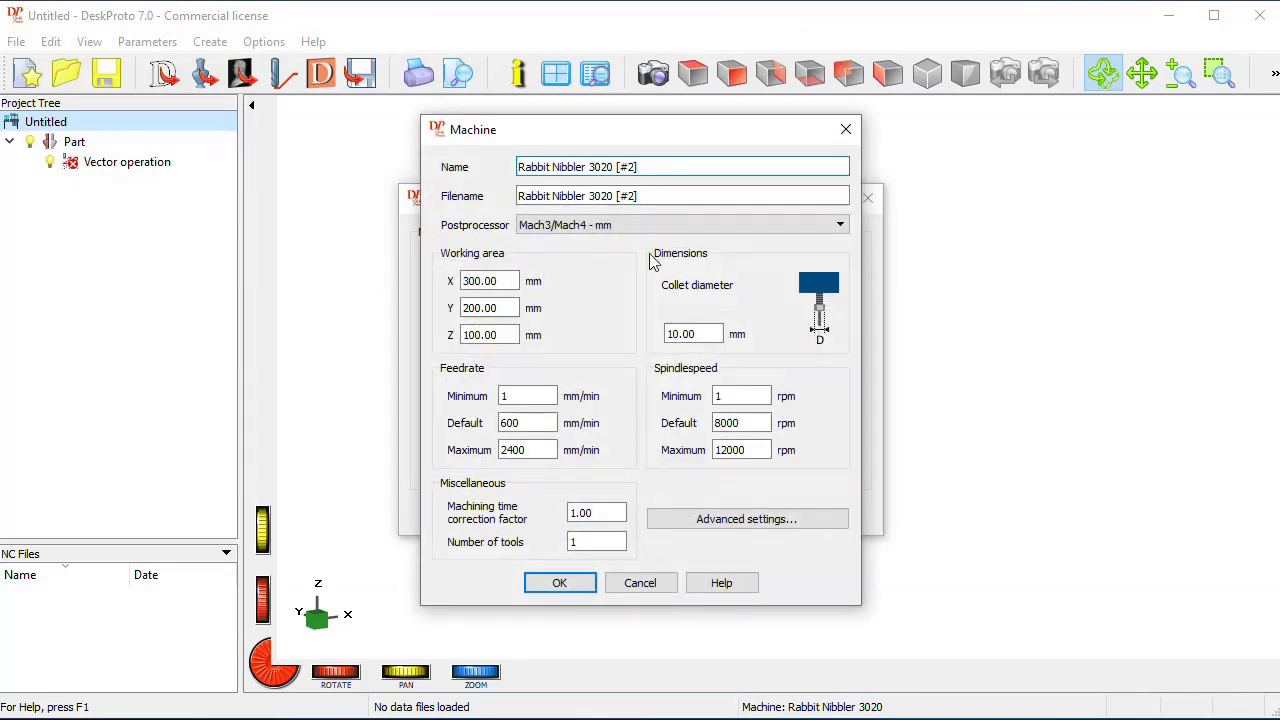
left_click_drag(590, 167, 729, 190)
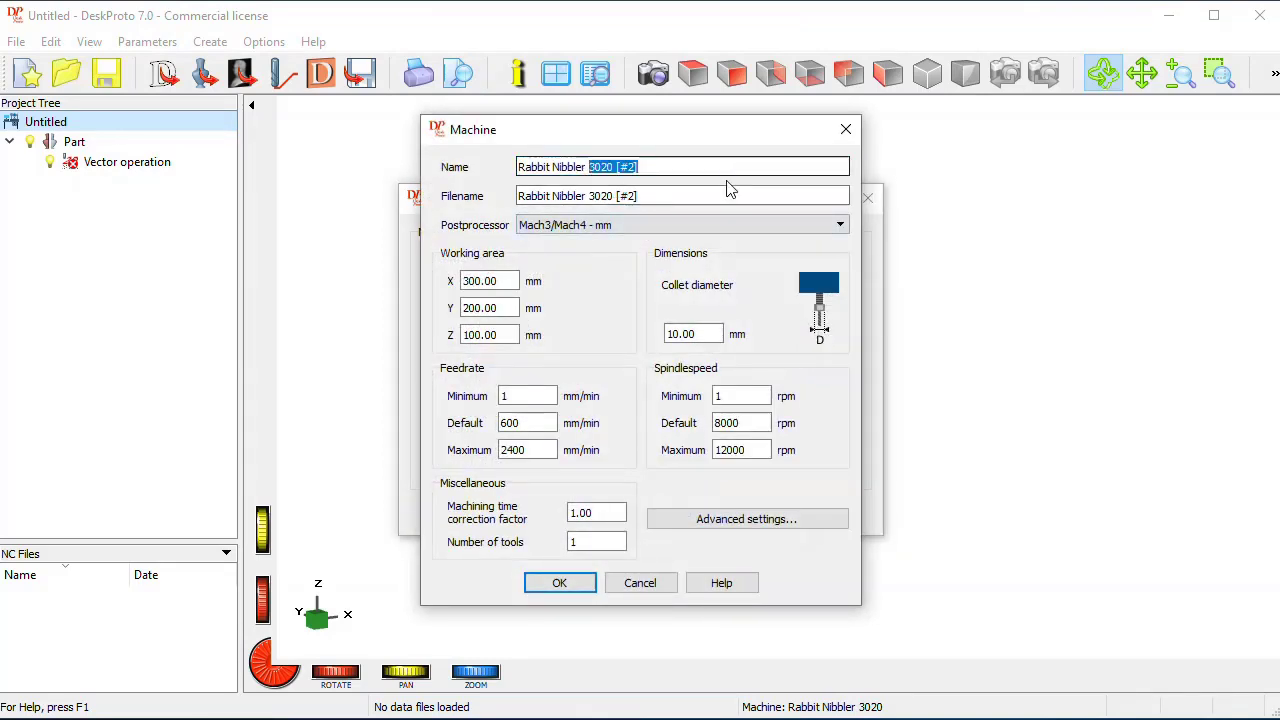
type("40")
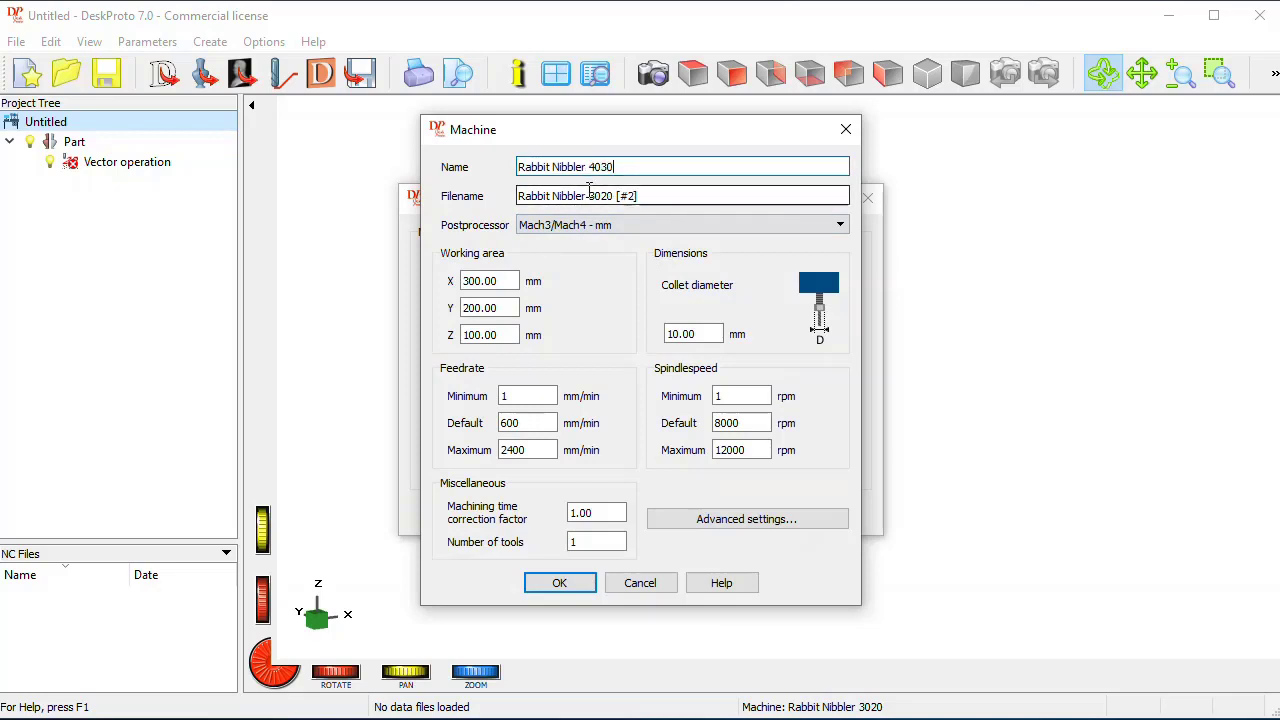
left_click_drag(588, 196, 727, 196)
key("BackSpace")
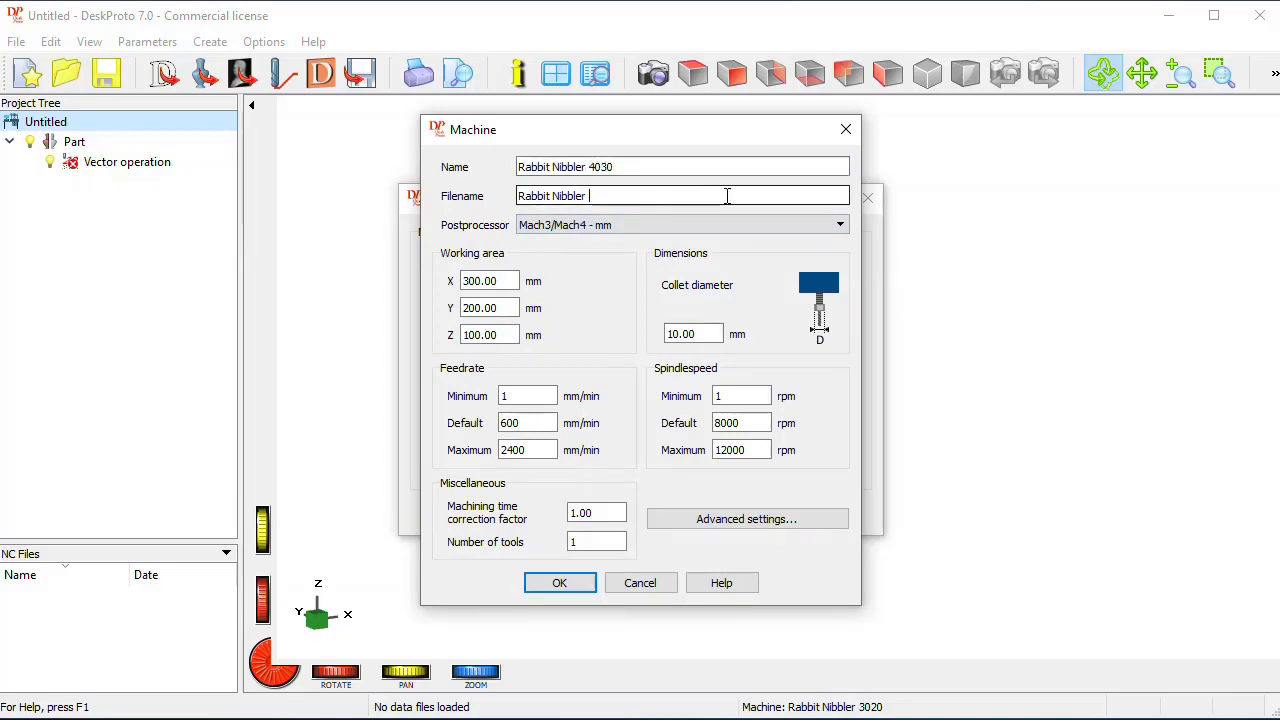
type("4030")
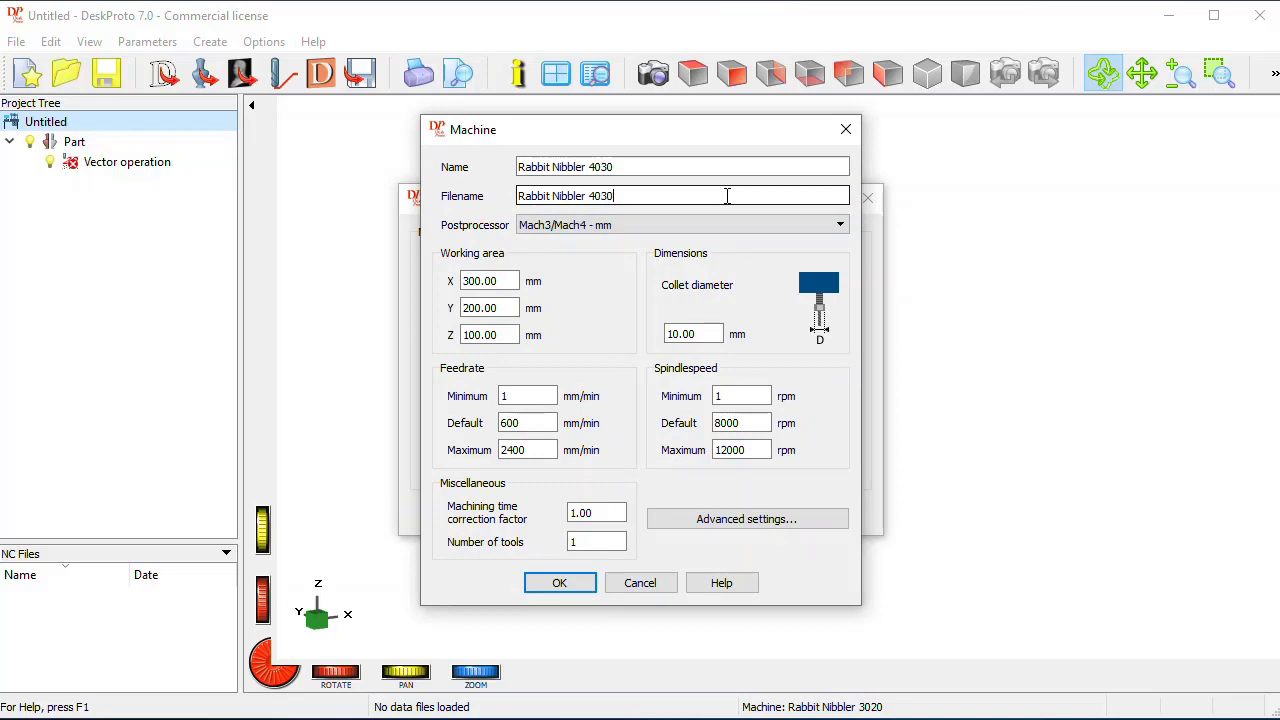
Set the working area Y to 400 mm and review the advanced settings unchanged.
left_click(464, 308)
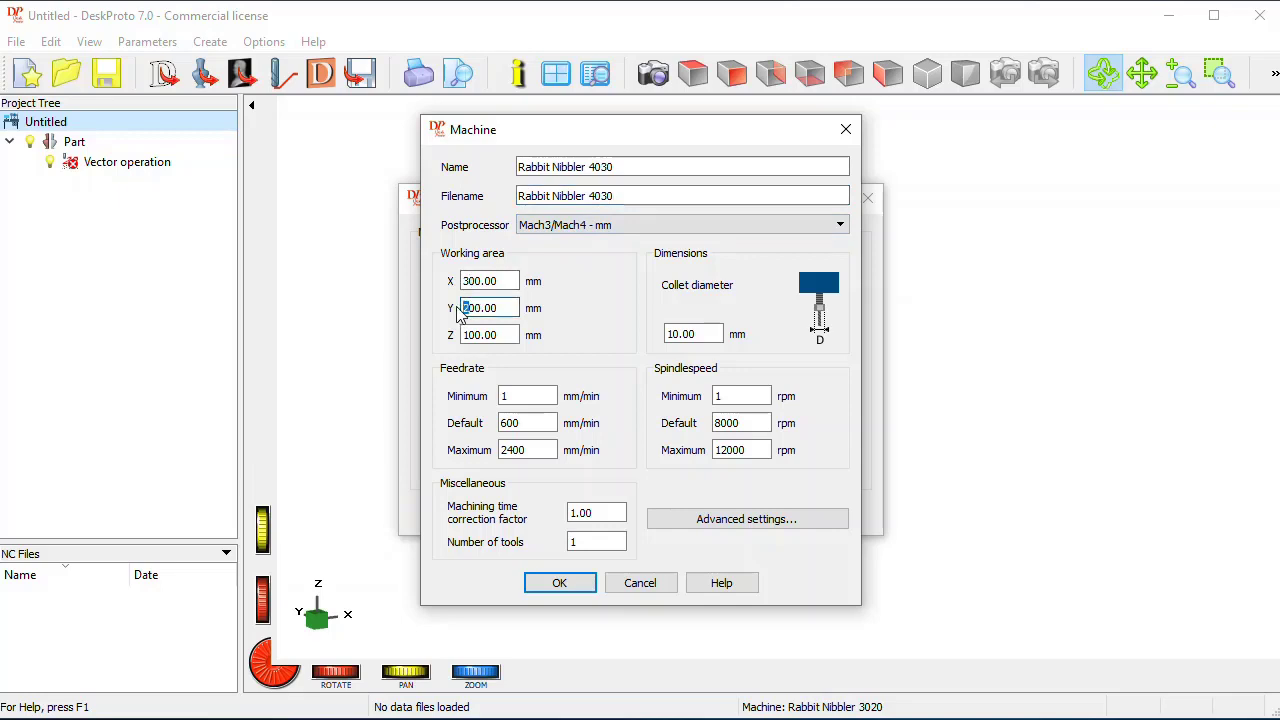
key("Delete")
type("4")
left_click(716, 519)
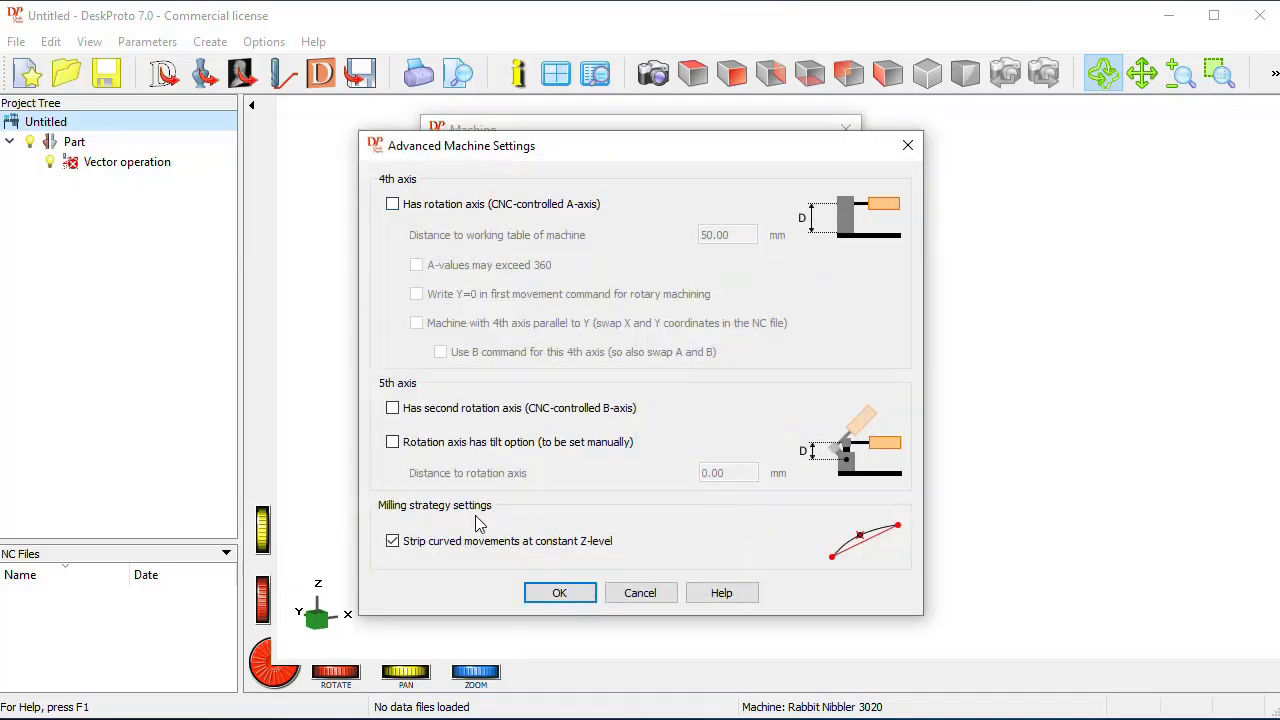
left_click(632, 593)
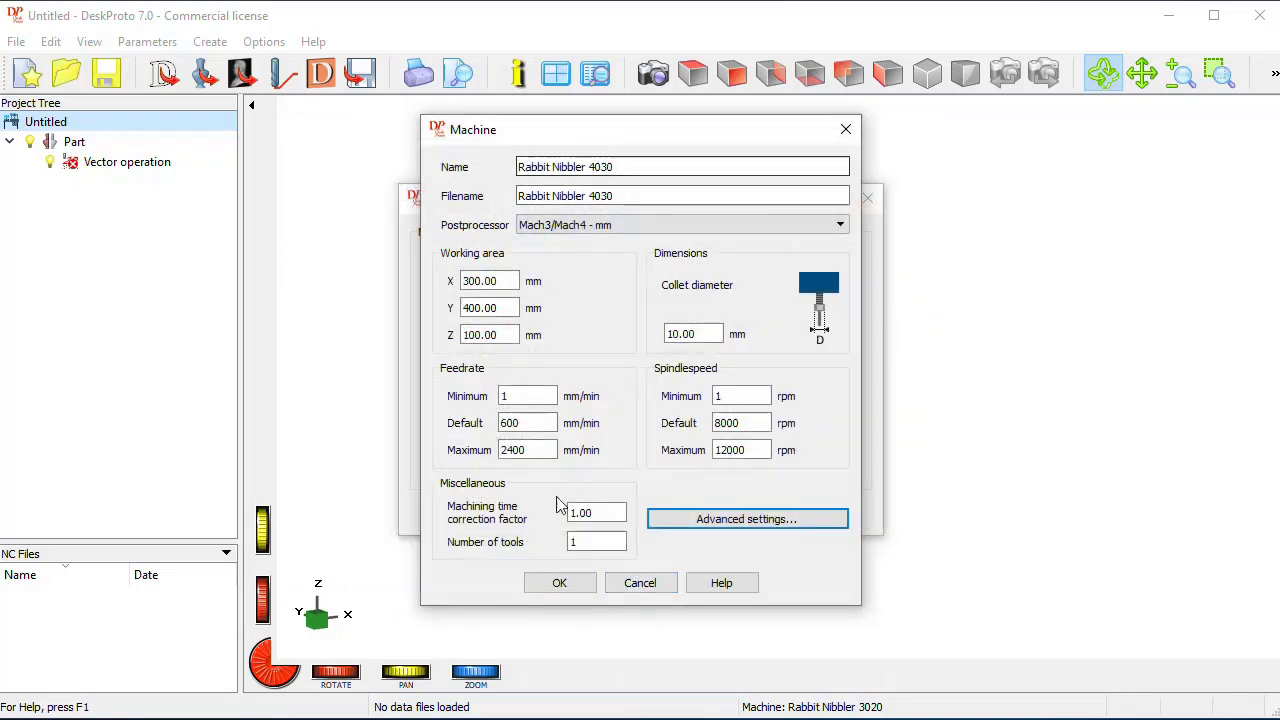
Save Rabbit Nibbler 4030 to the library and make it the default project machine.
left_click(570, 589)
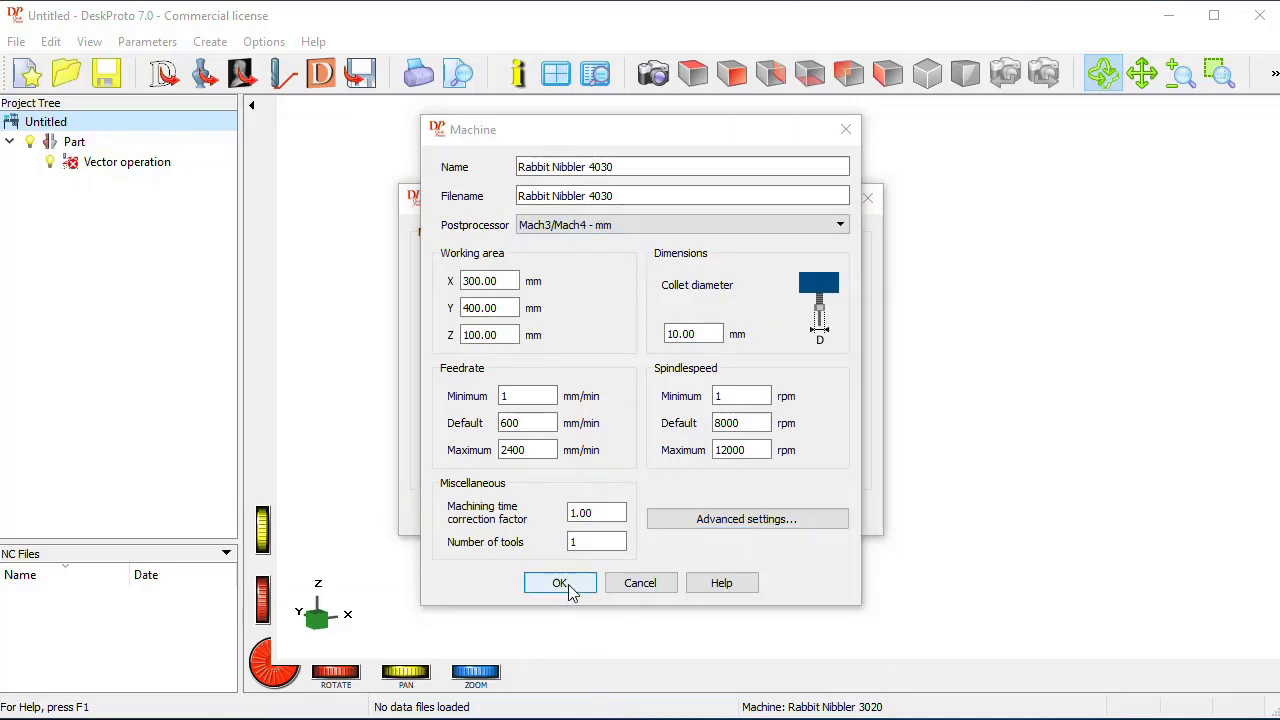
left_click(612, 515)
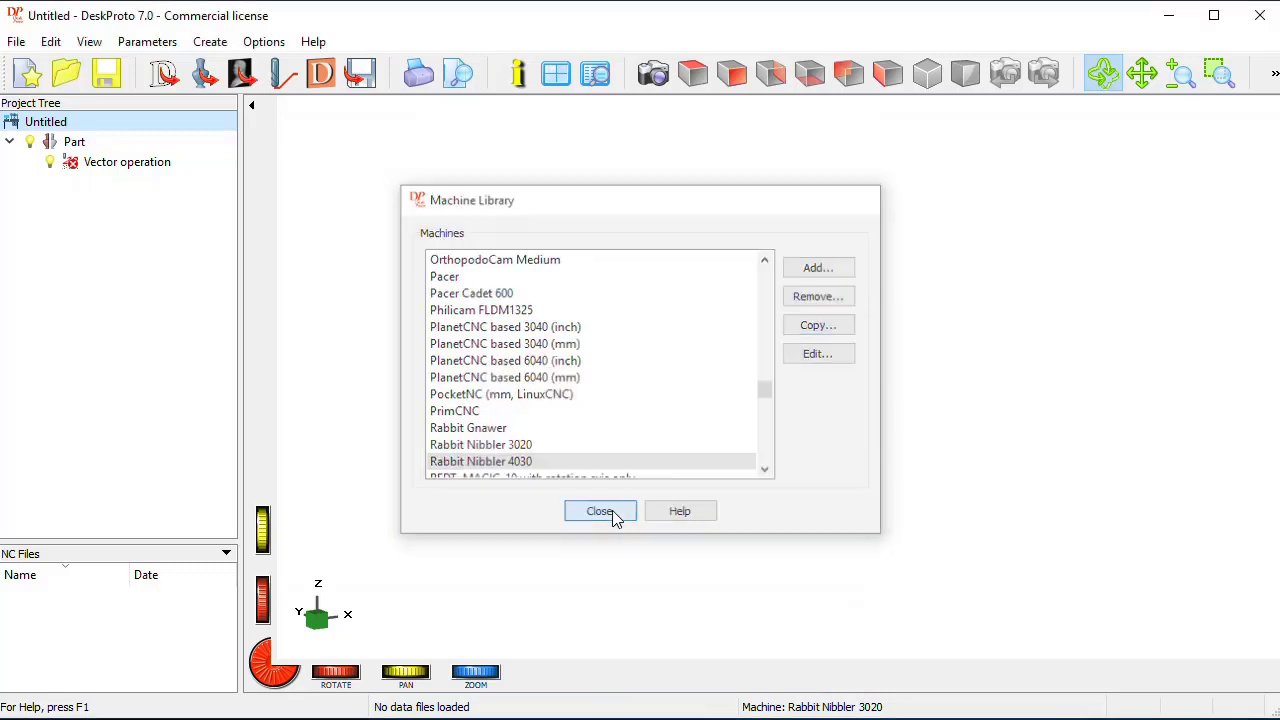
left_click(266, 43)
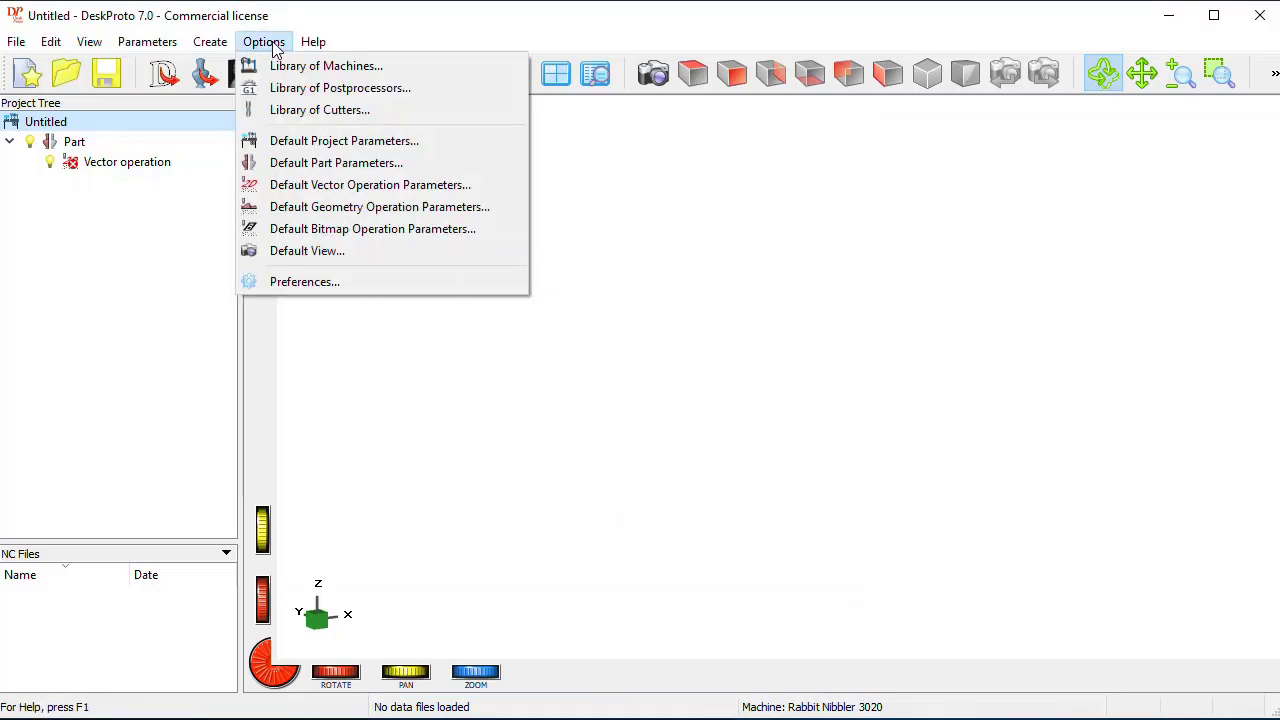
left_click(346, 144)
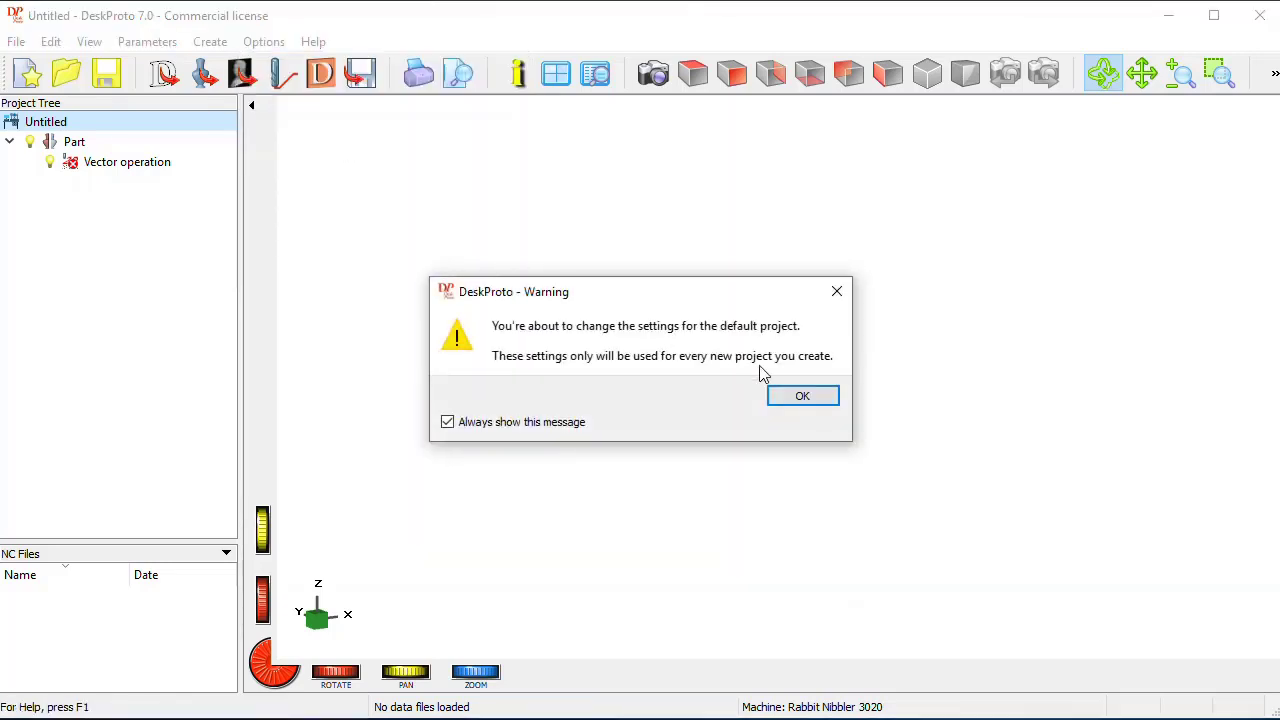
left_click(788, 400)
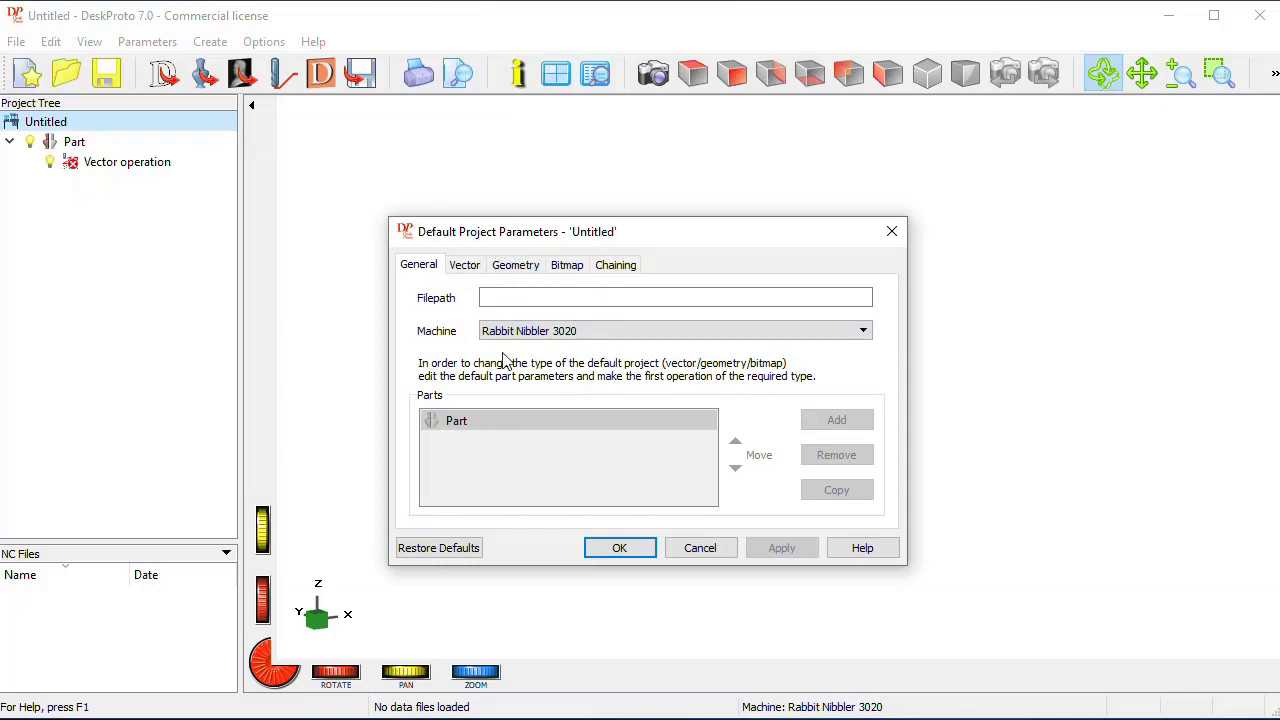
left_click(657, 331)
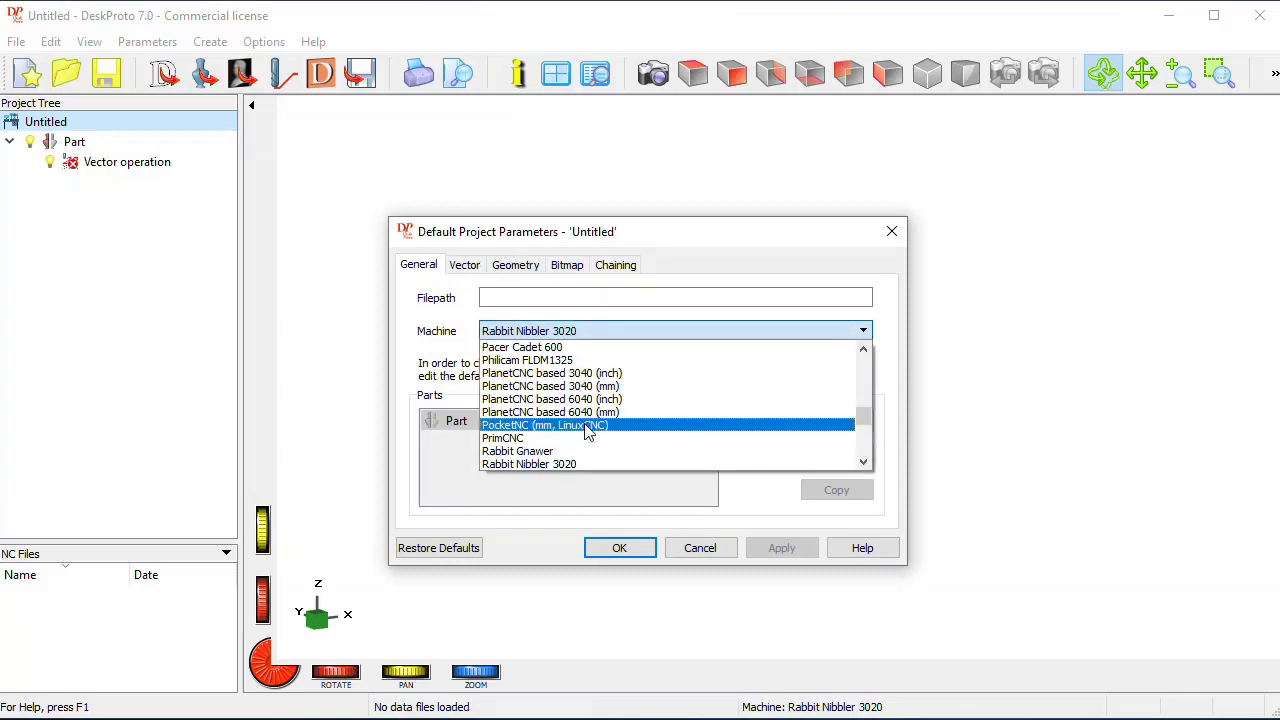
scroll(590, 437, "down", 1)
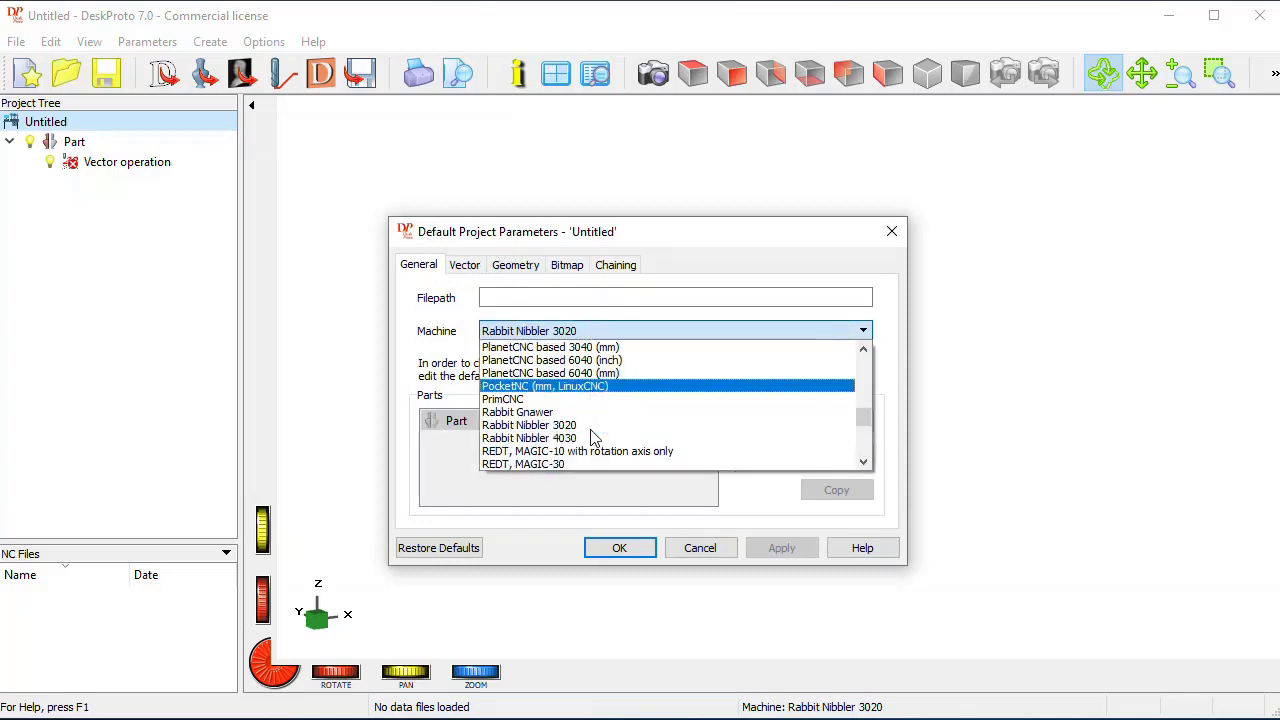
left_click(515, 439)
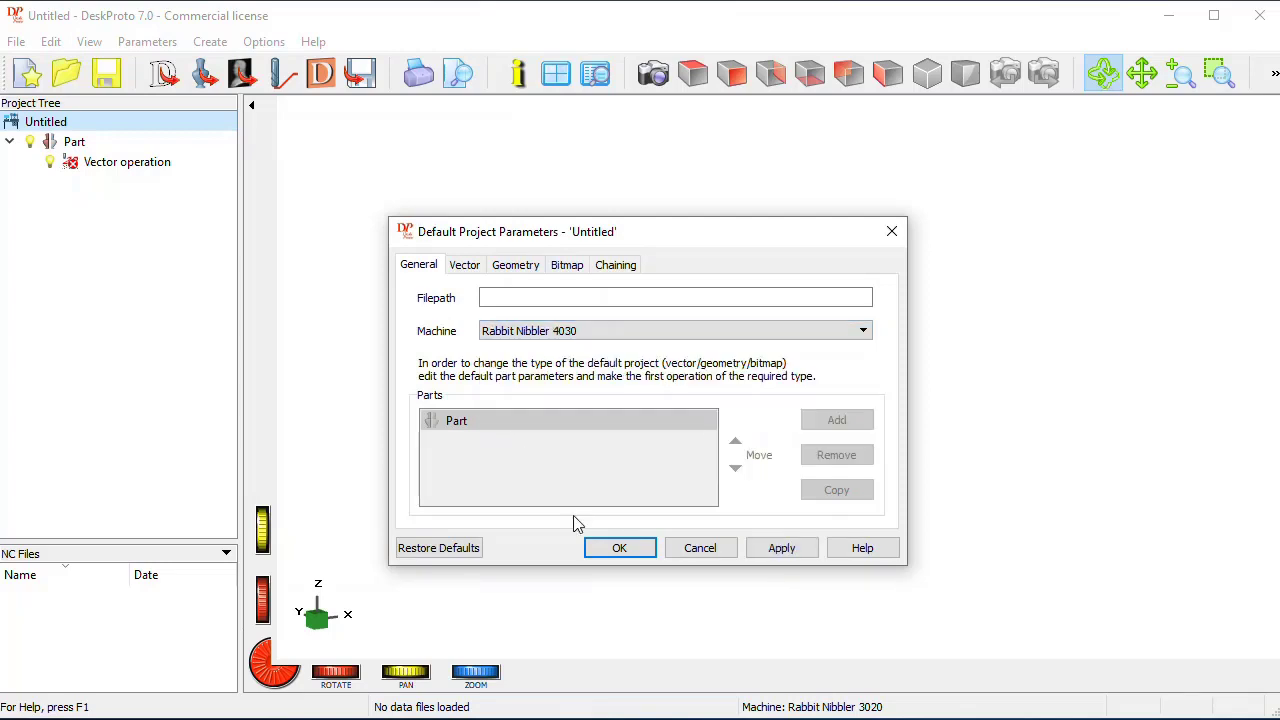
left_click(645, 550)
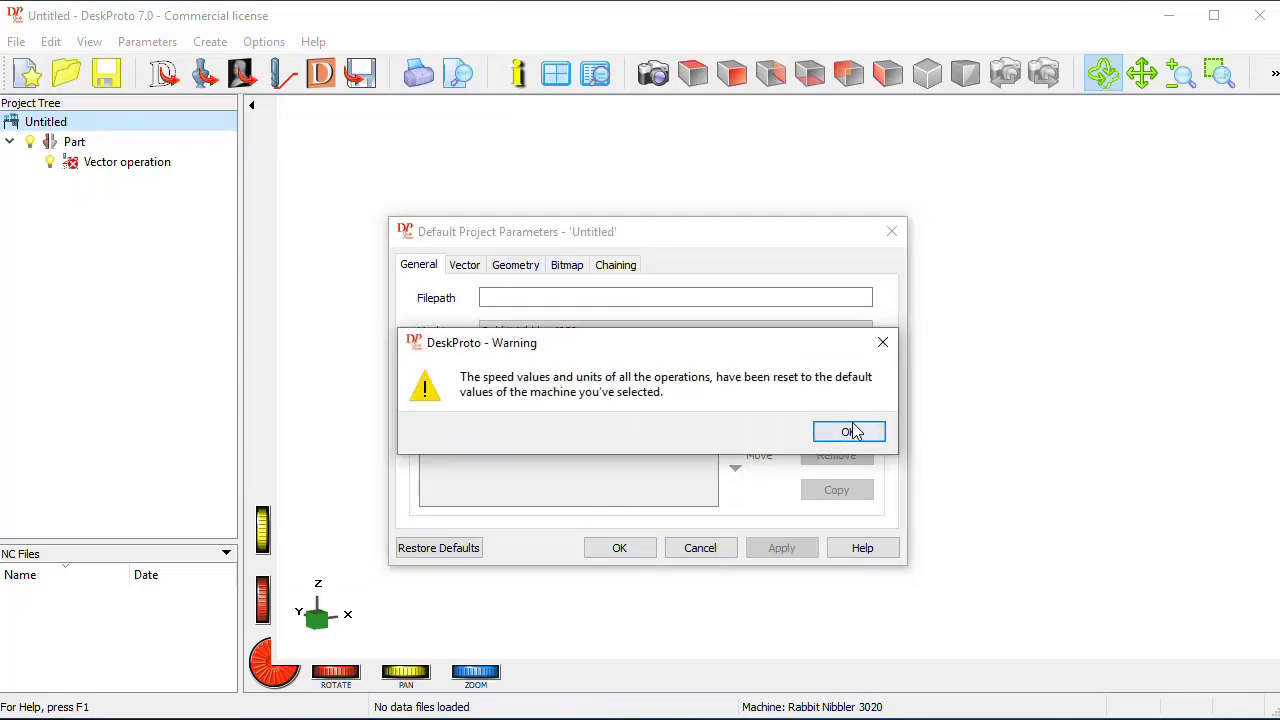
left_click(850, 437)
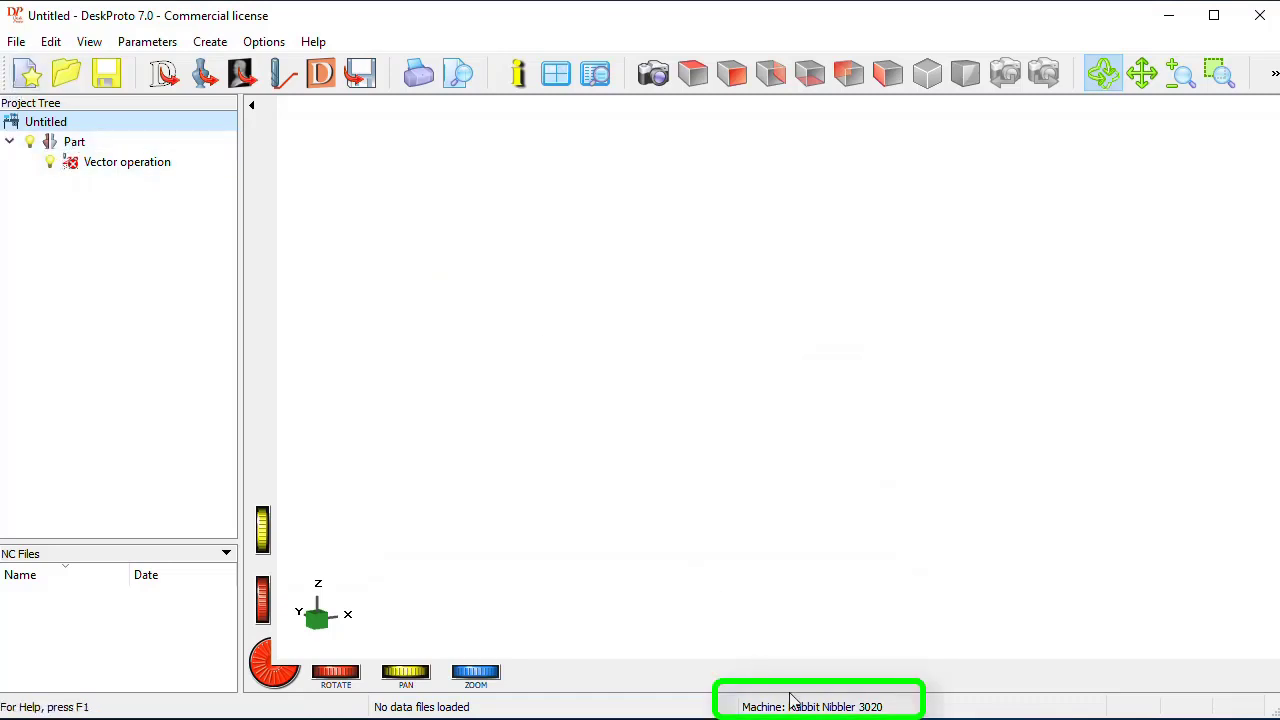
Start a new project, which now runs on the Rabbit Nibbler 4030 machine.
left_click(27, 80)
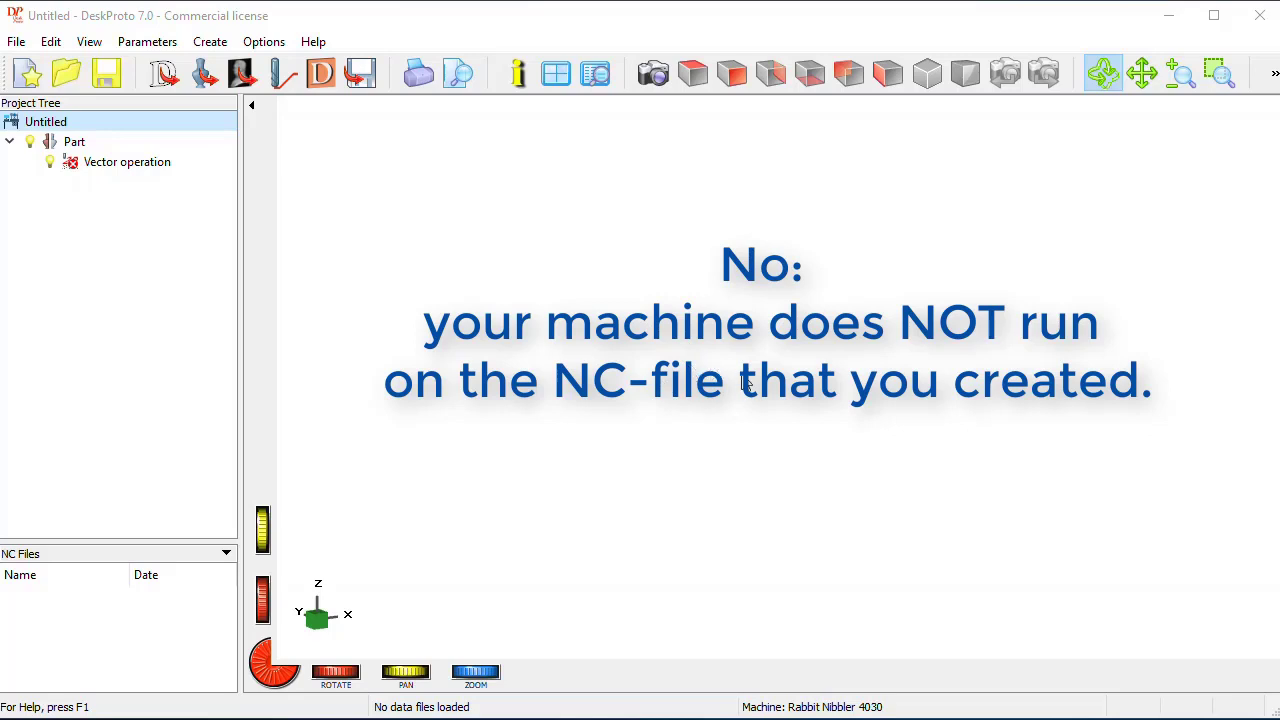
left_click(261, 44)
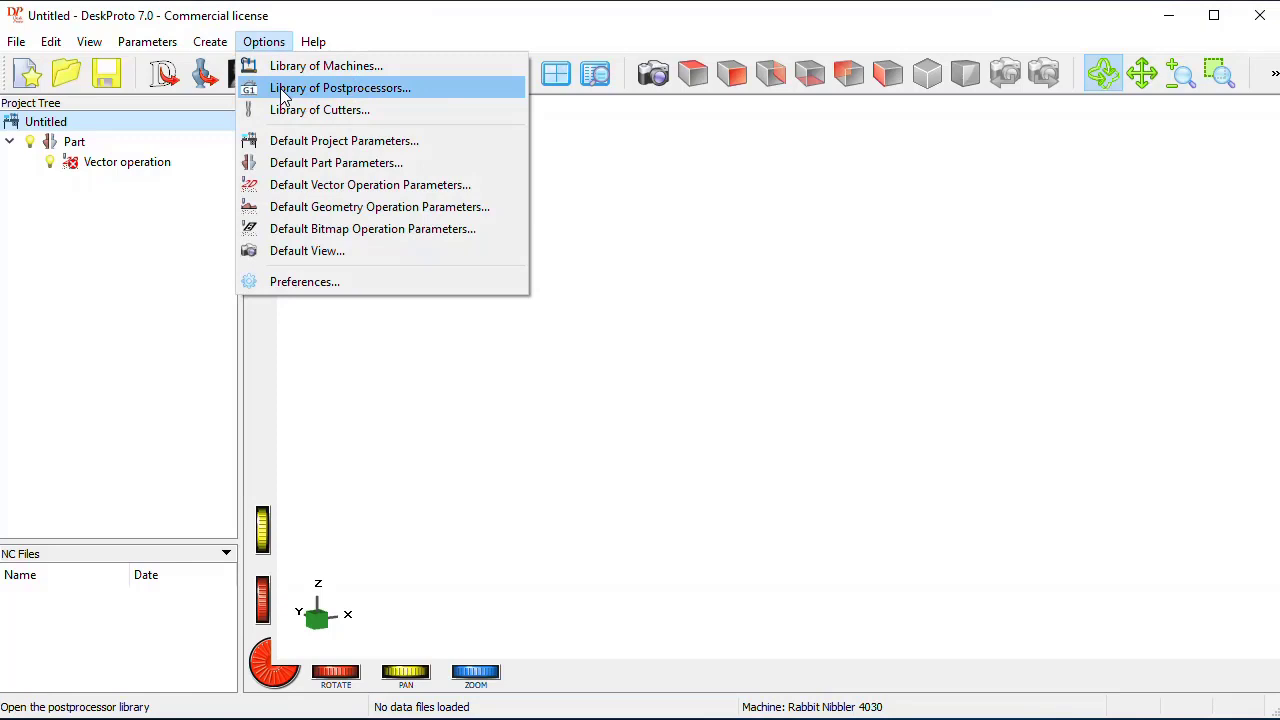
Open the Mach3/Mach4 - mm postprocessor from the Library of Postprocessors.
left_click(335, 93)
left_click(840, 426)
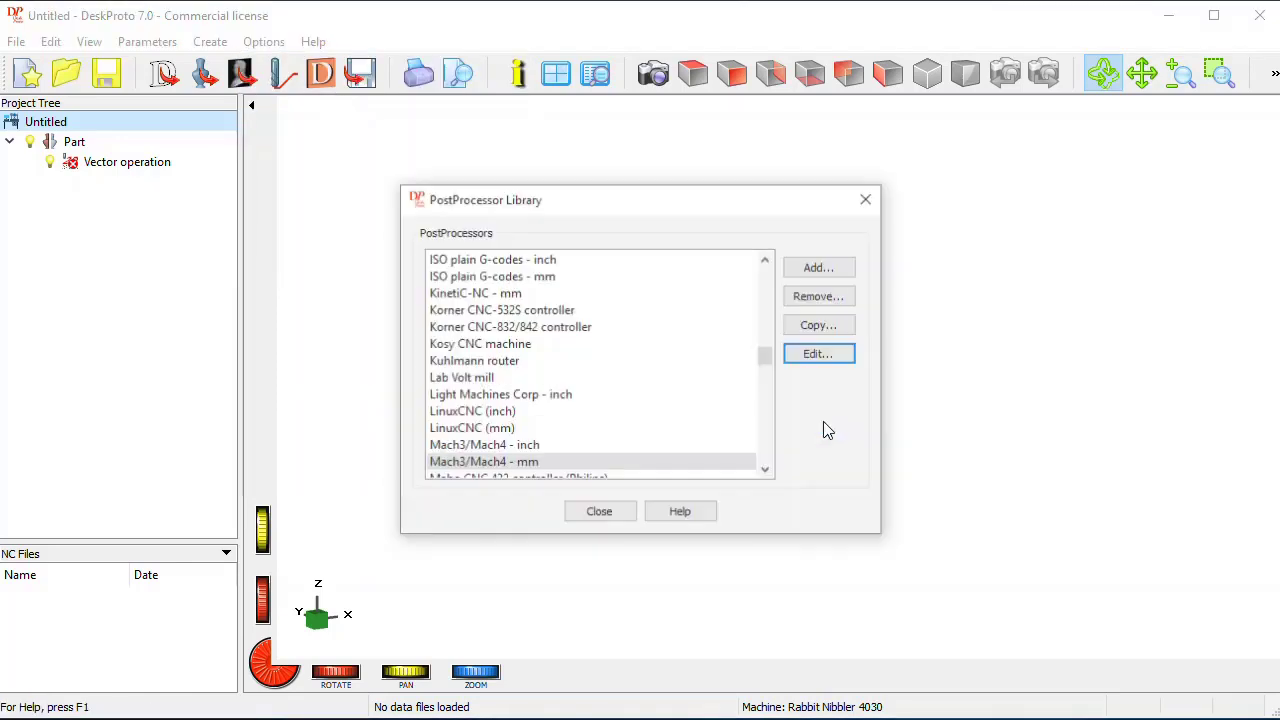
left_click(818, 355)
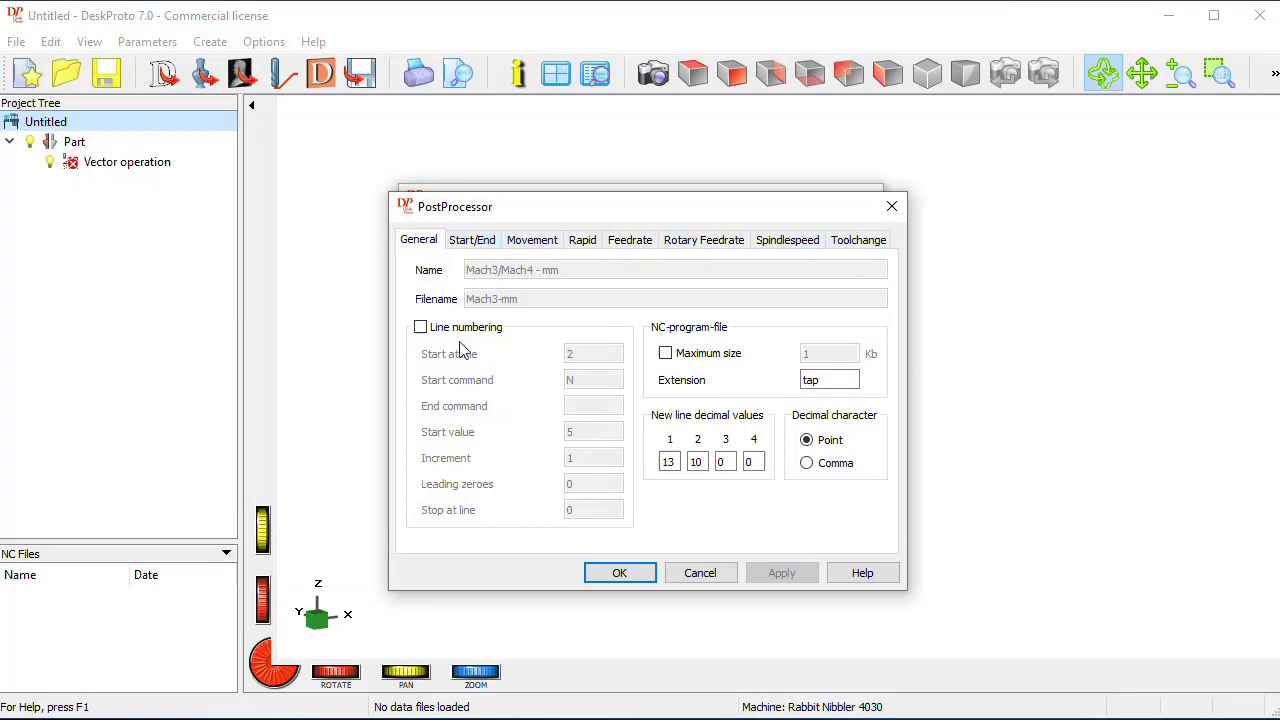
Browse the postprocessor's General, Start/End, Movement, Rotary Feedrate and Feedrate settings.
left_click(823, 380)
left_click(478, 248)
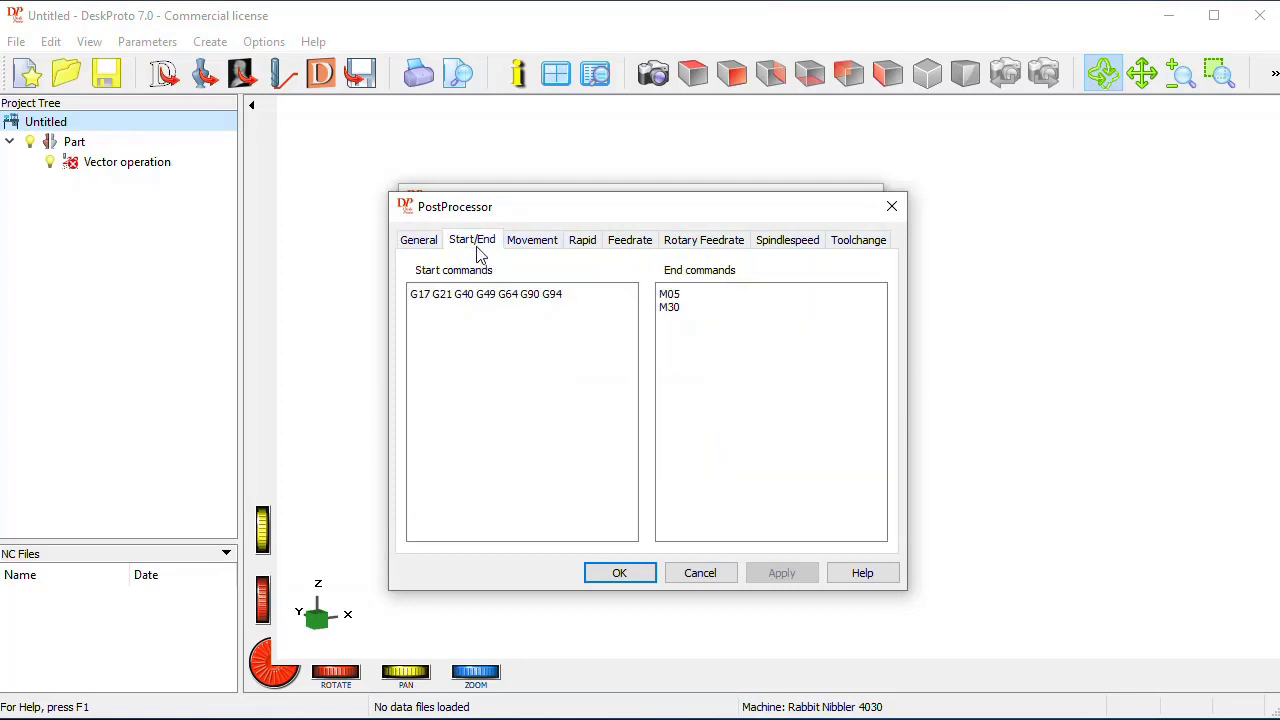
left_click(549, 249)
left_click(688, 248)
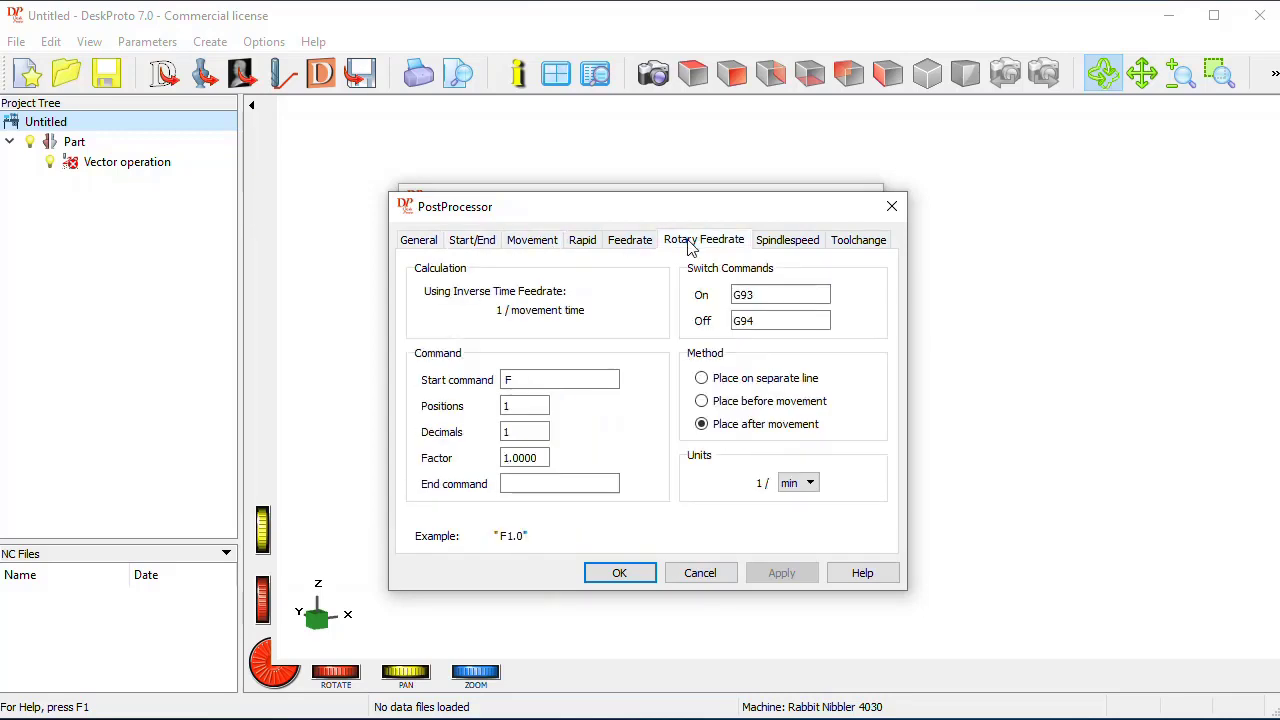
left_click(628, 250)
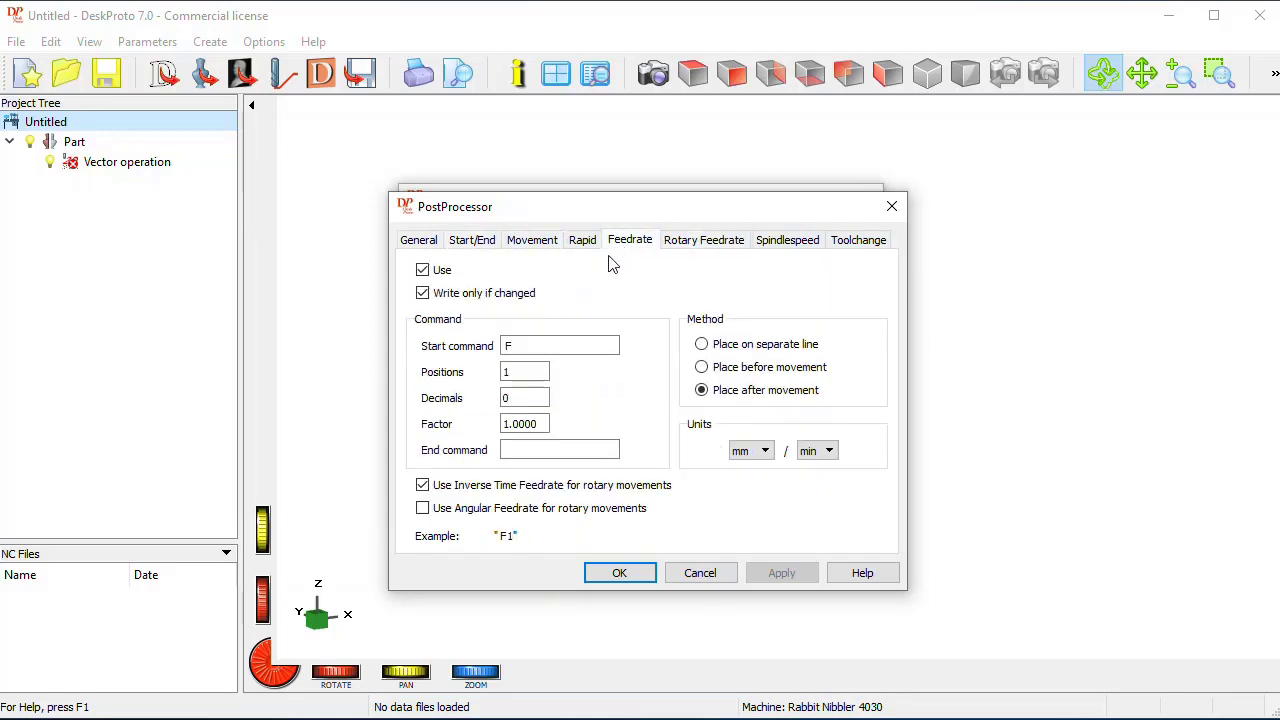
left_click(892, 576)
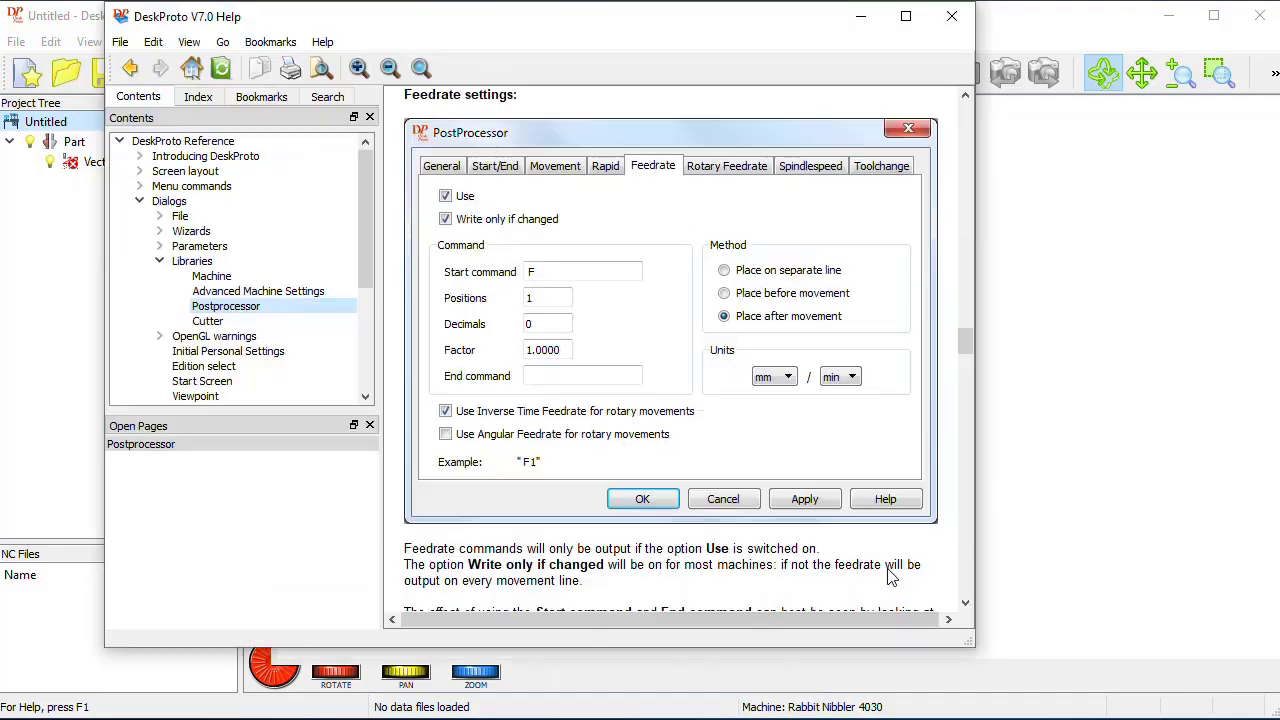
left_click_drag(963, 332, 970, 368)
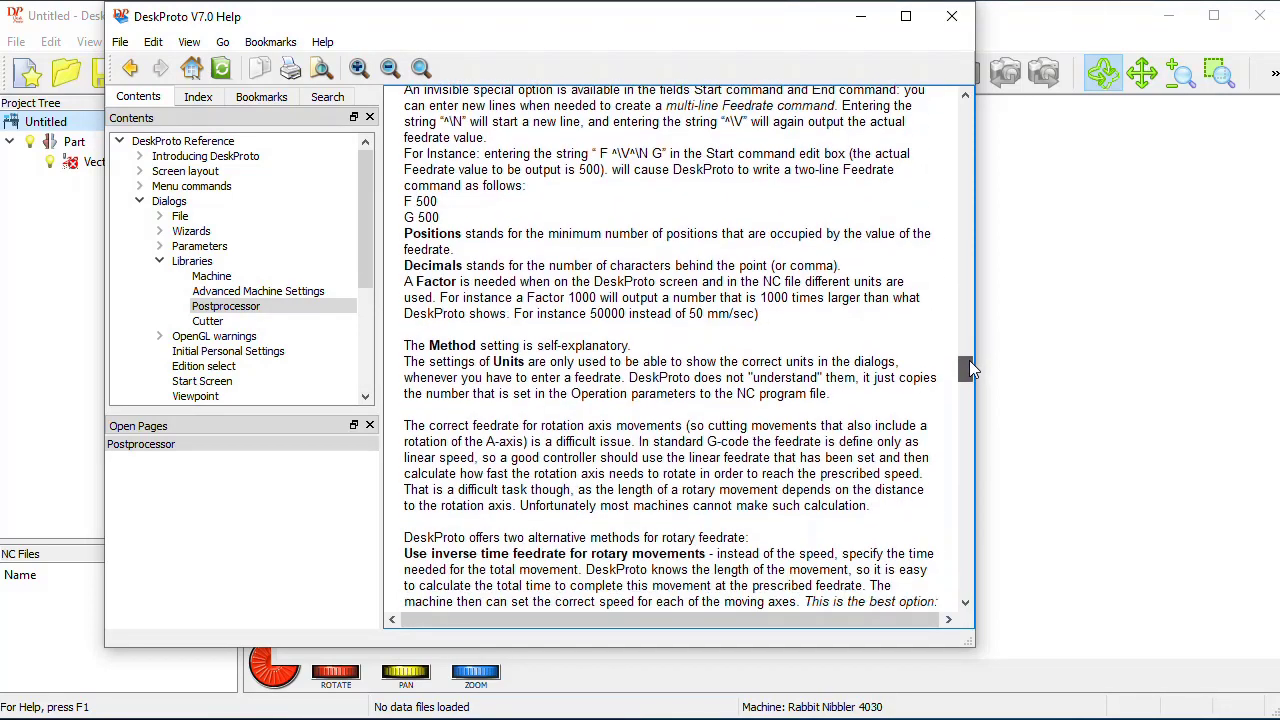
left_click(951, 17)
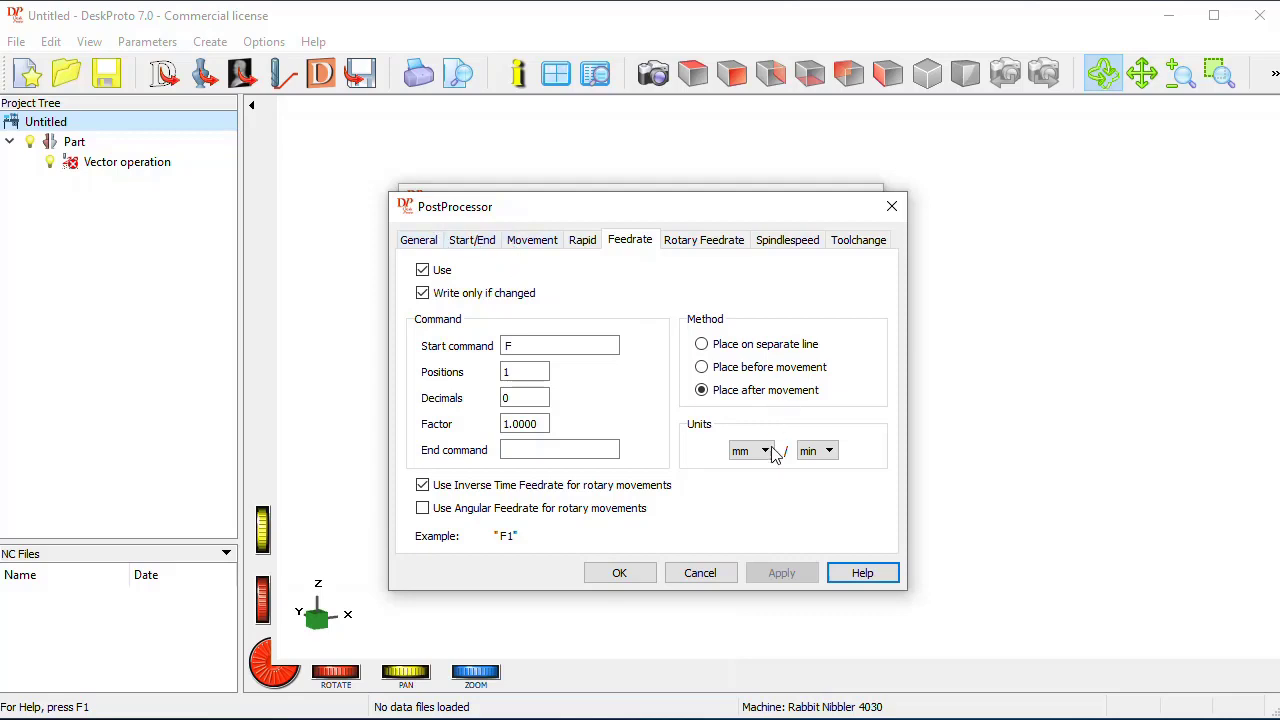
Cancel the Mach3/Mach4 - mm postprocessor and close the postprocessor library unchanged.
left_click(700, 574)
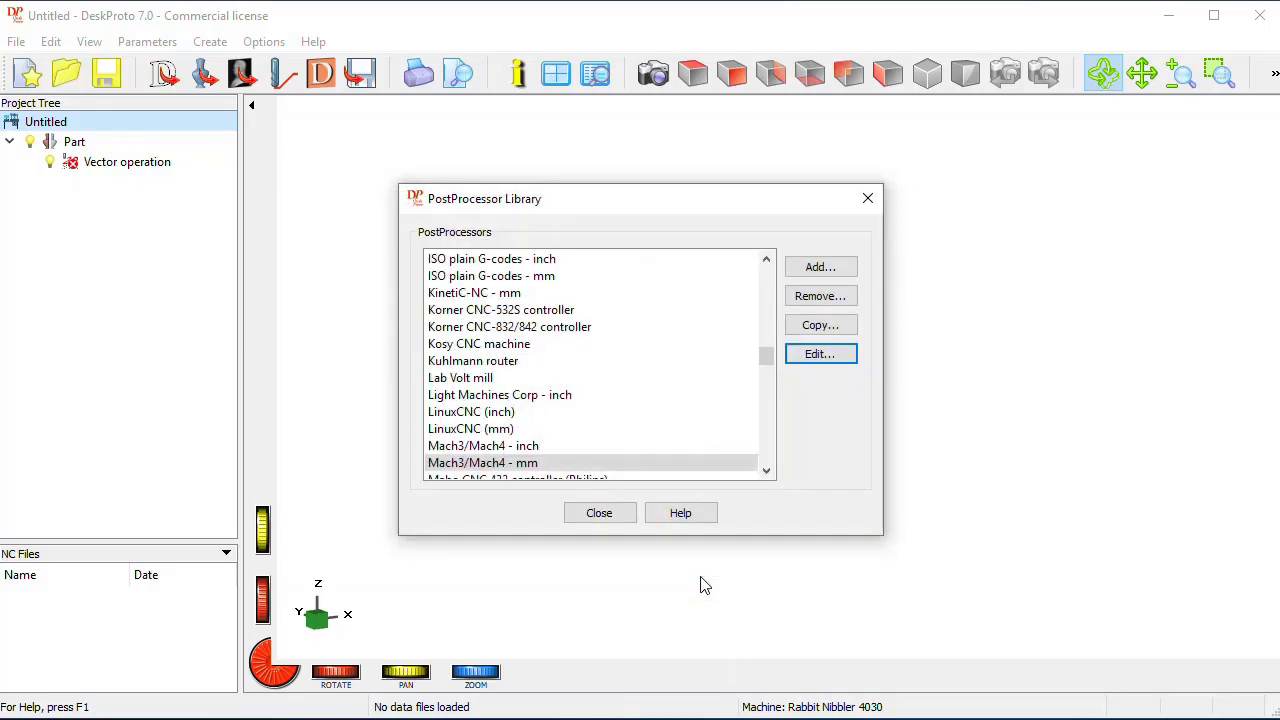
left_click(611, 520)
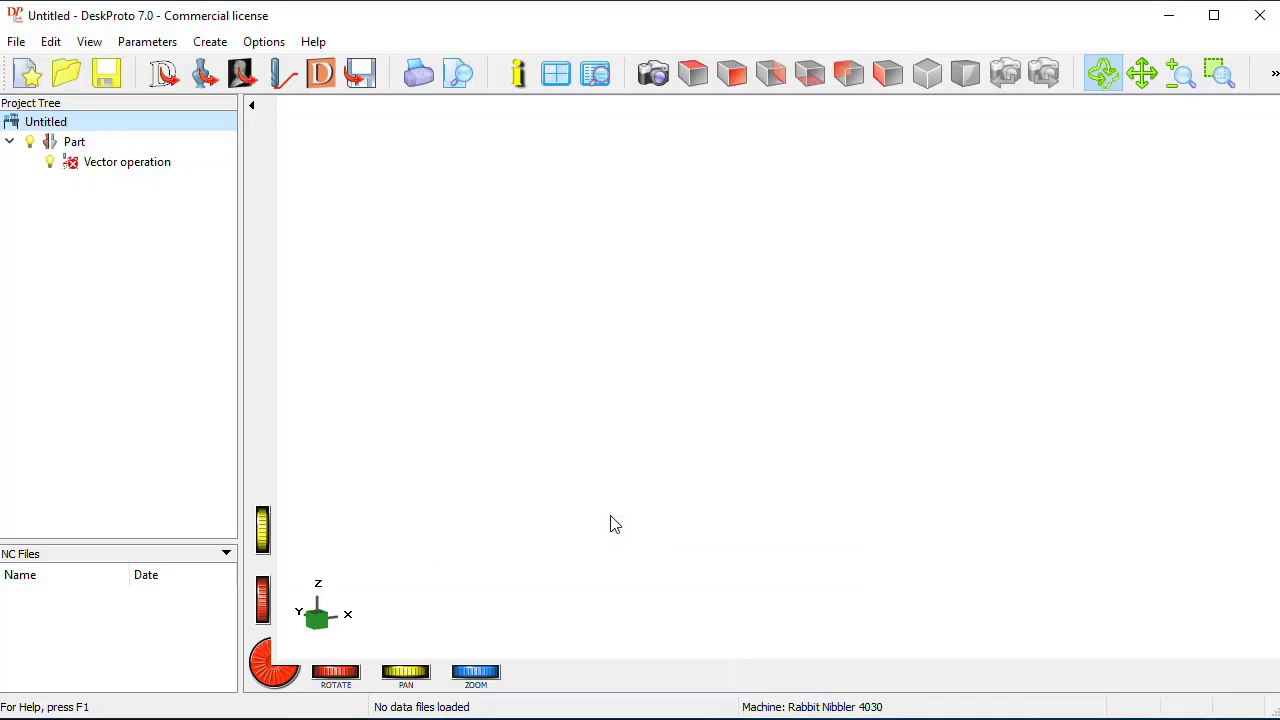